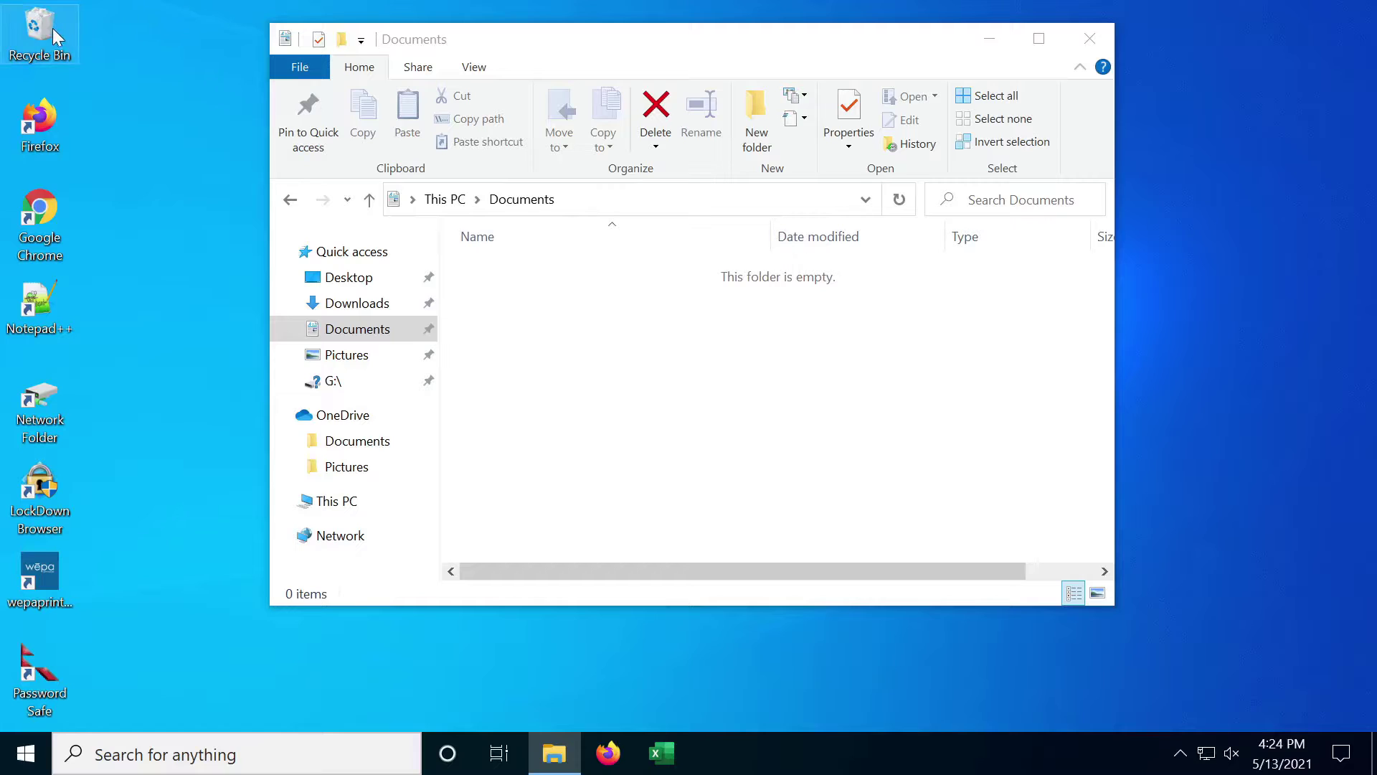
# Restore the WEPA test document from the Recycle Bin and check for it in the Documents folder
pyautogui.doubleClick(50, 28)
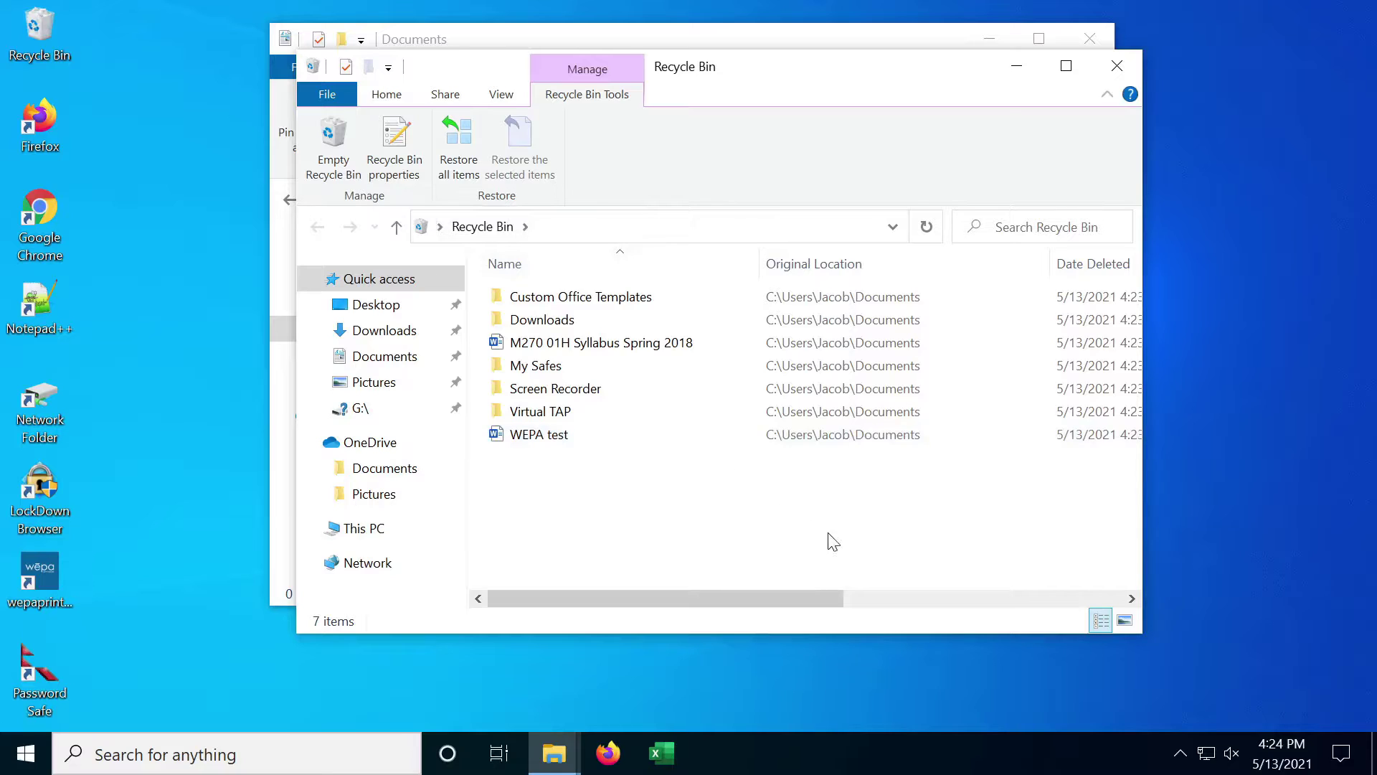
pyautogui.rightClick(563, 436)
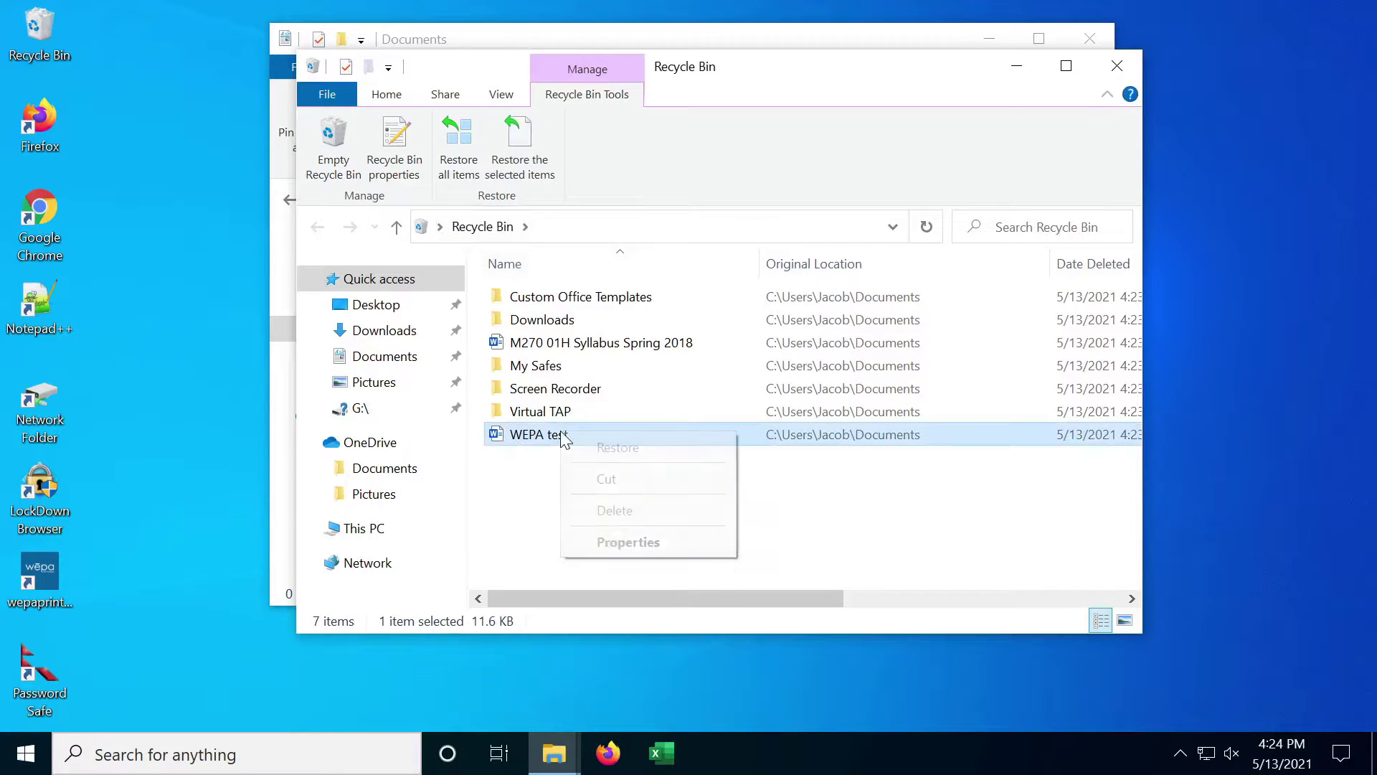
pyautogui.click(618, 451)
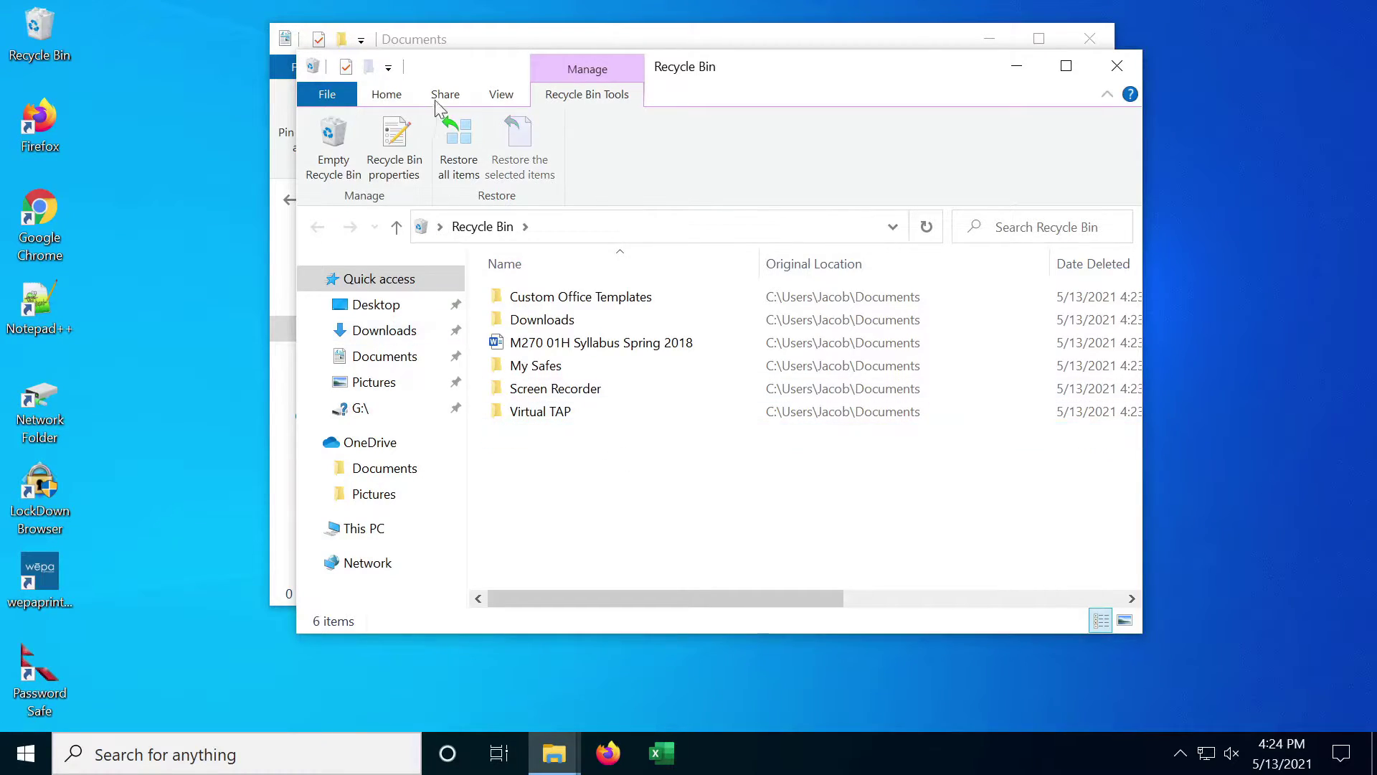
pyautogui.click(510, 43)
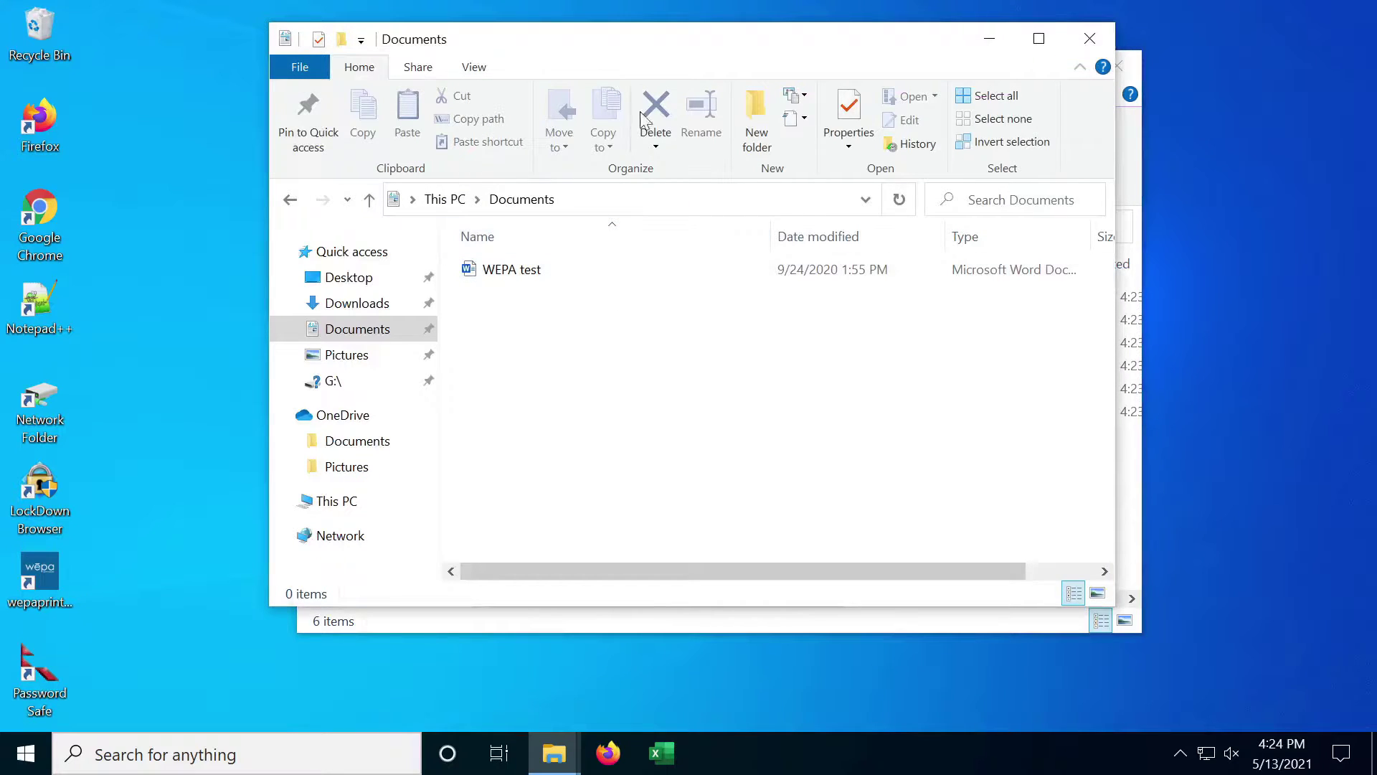
pyautogui.moveTo(998, 46); pyautogui.dragTo(1000, 47)
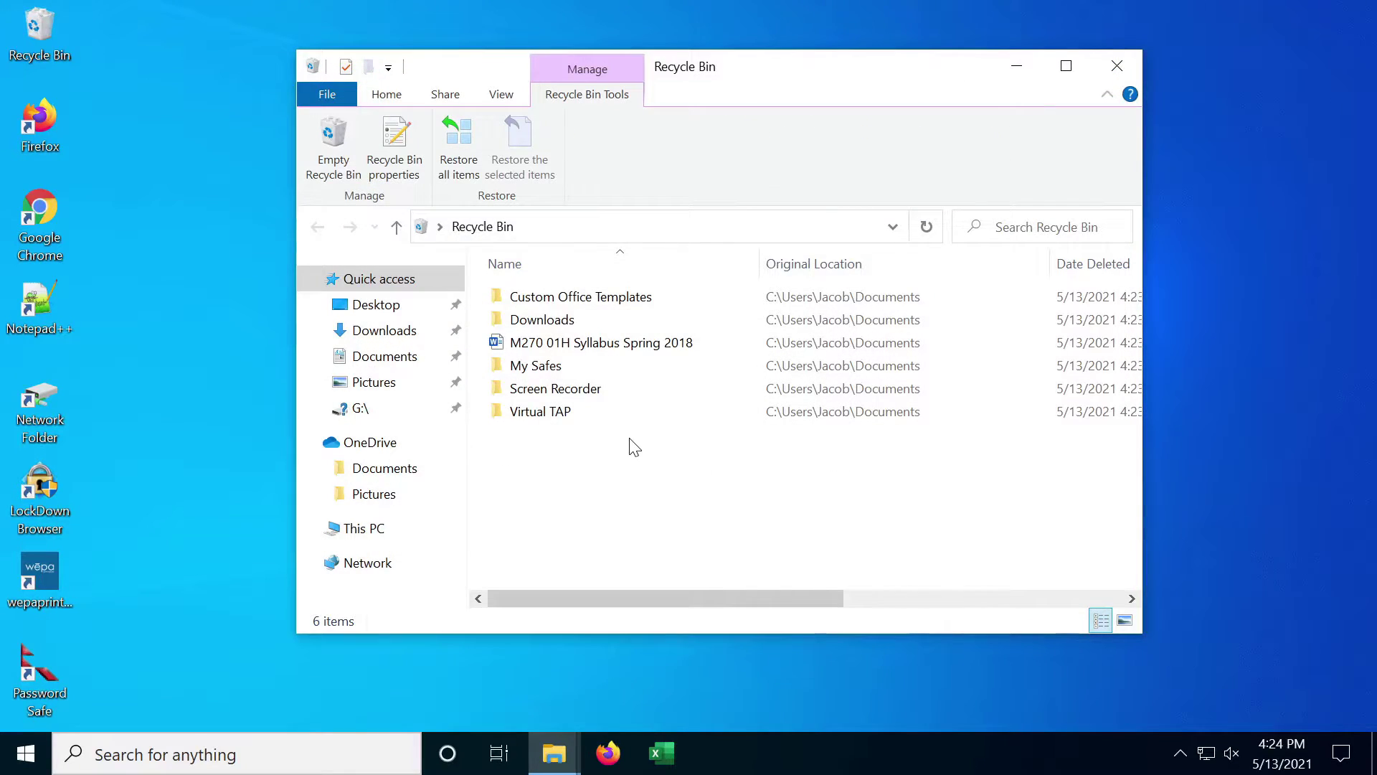
# Permanently delete everything remaining in the Recycle Bin and close its window
pyautogui.click(341, 152)
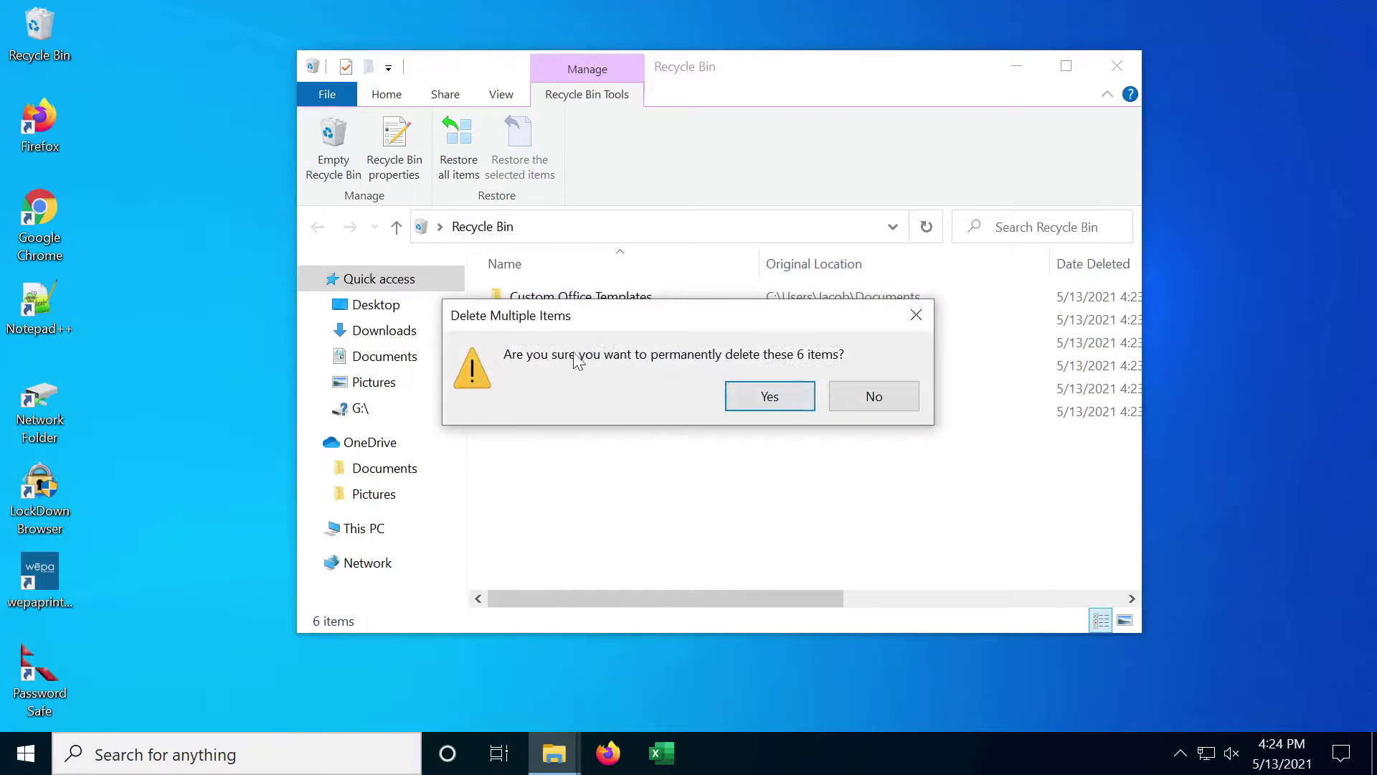
pyautogui.click(769, 396)
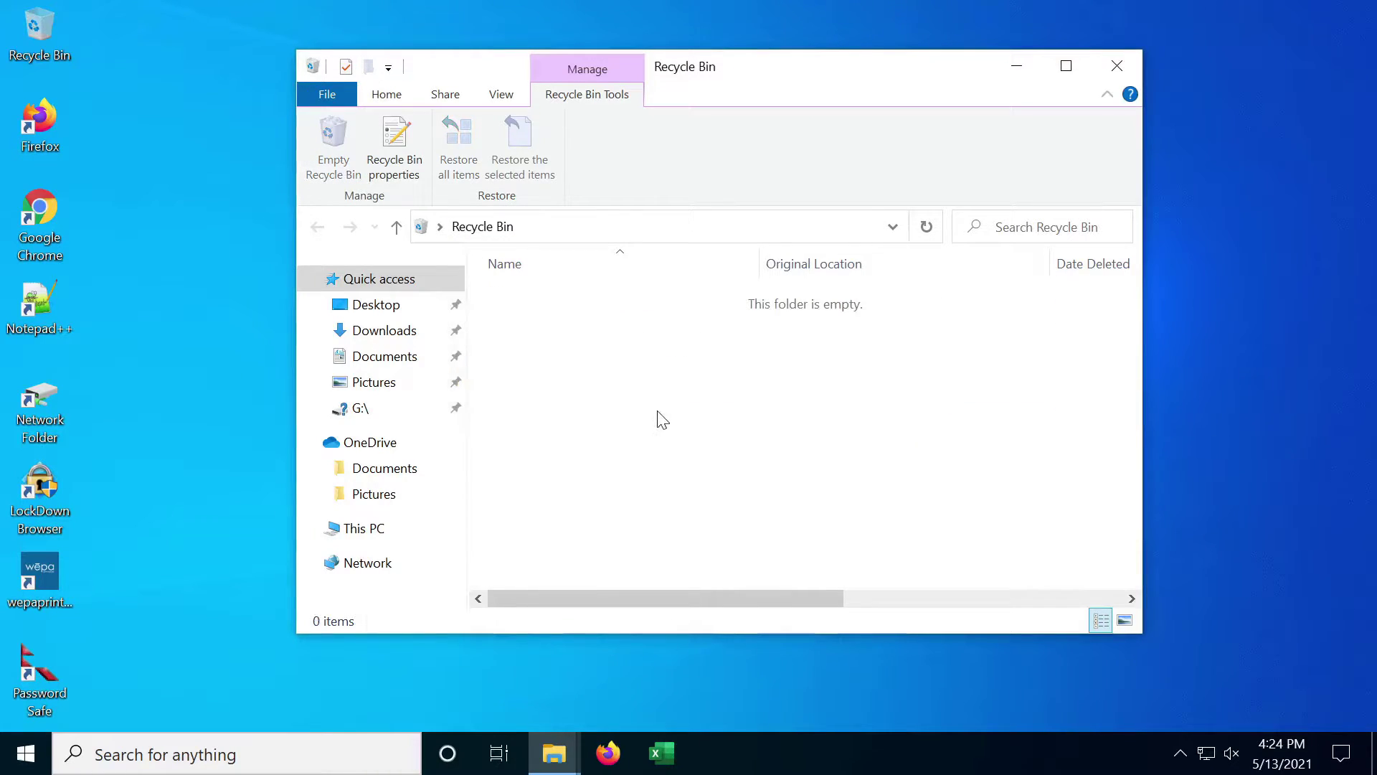
pyautogui.hotkey('alt', 'F4')
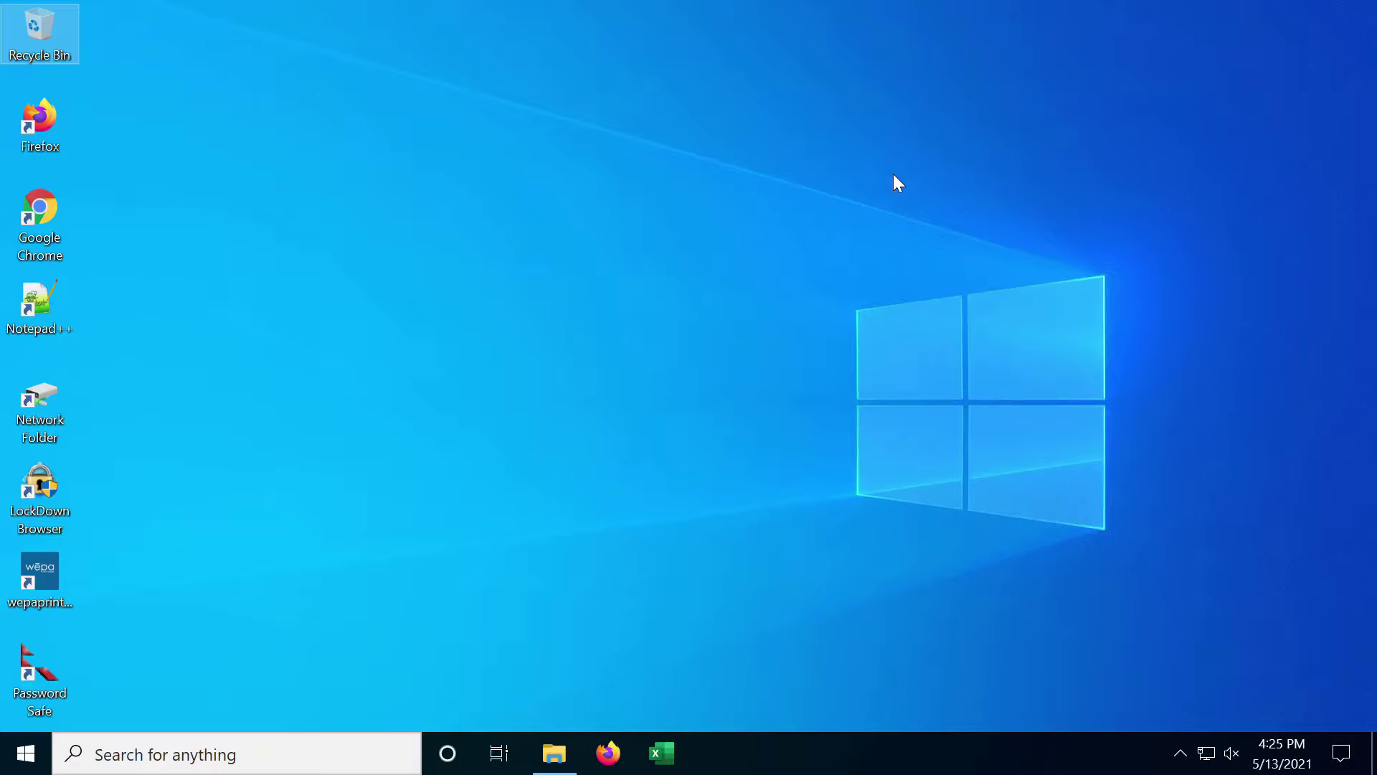
# Check the Desktop, Downloads and Documents folders in File Explorer for leftover files, and close the window
pyautogui.click(554, 754)
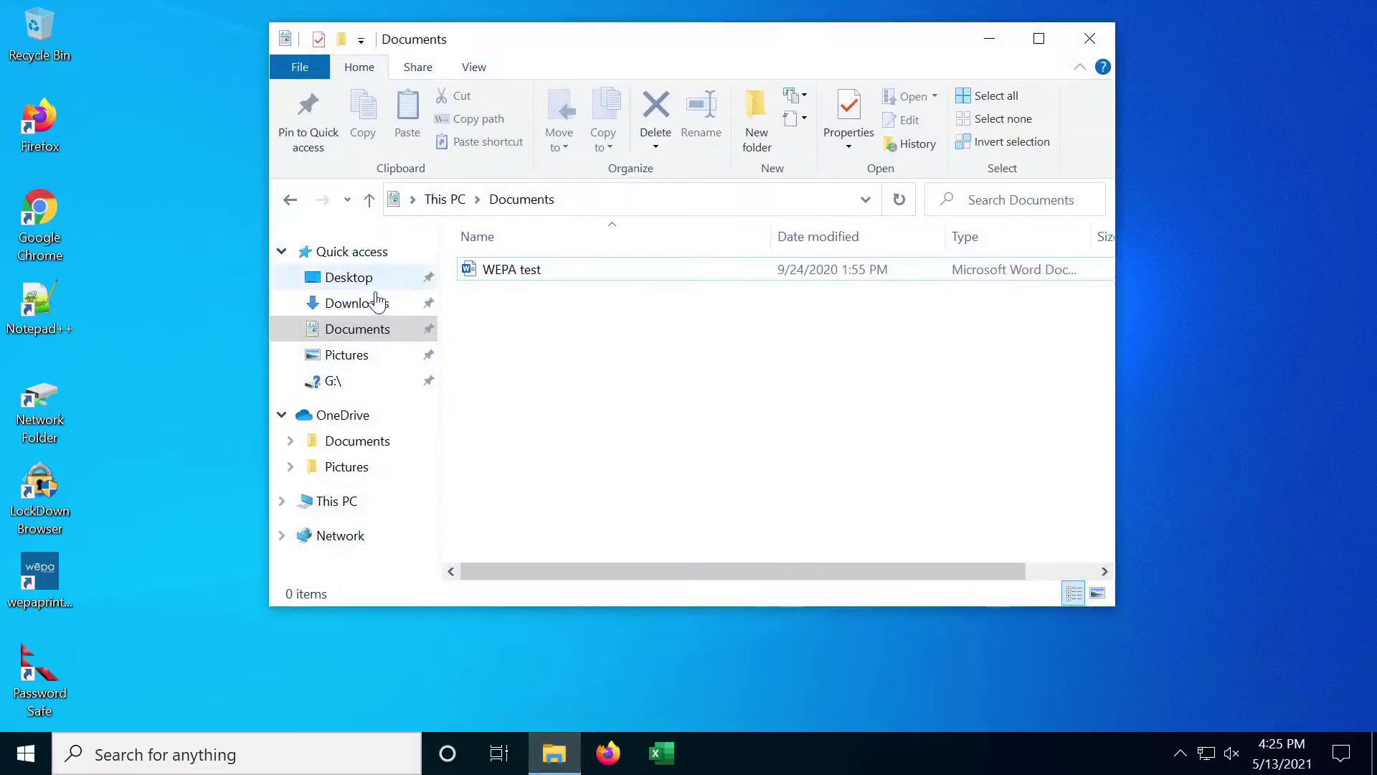
pyautogui.click(367, 286)
pyautogui.click(370, 304)
pyautogui.click(372, 332)
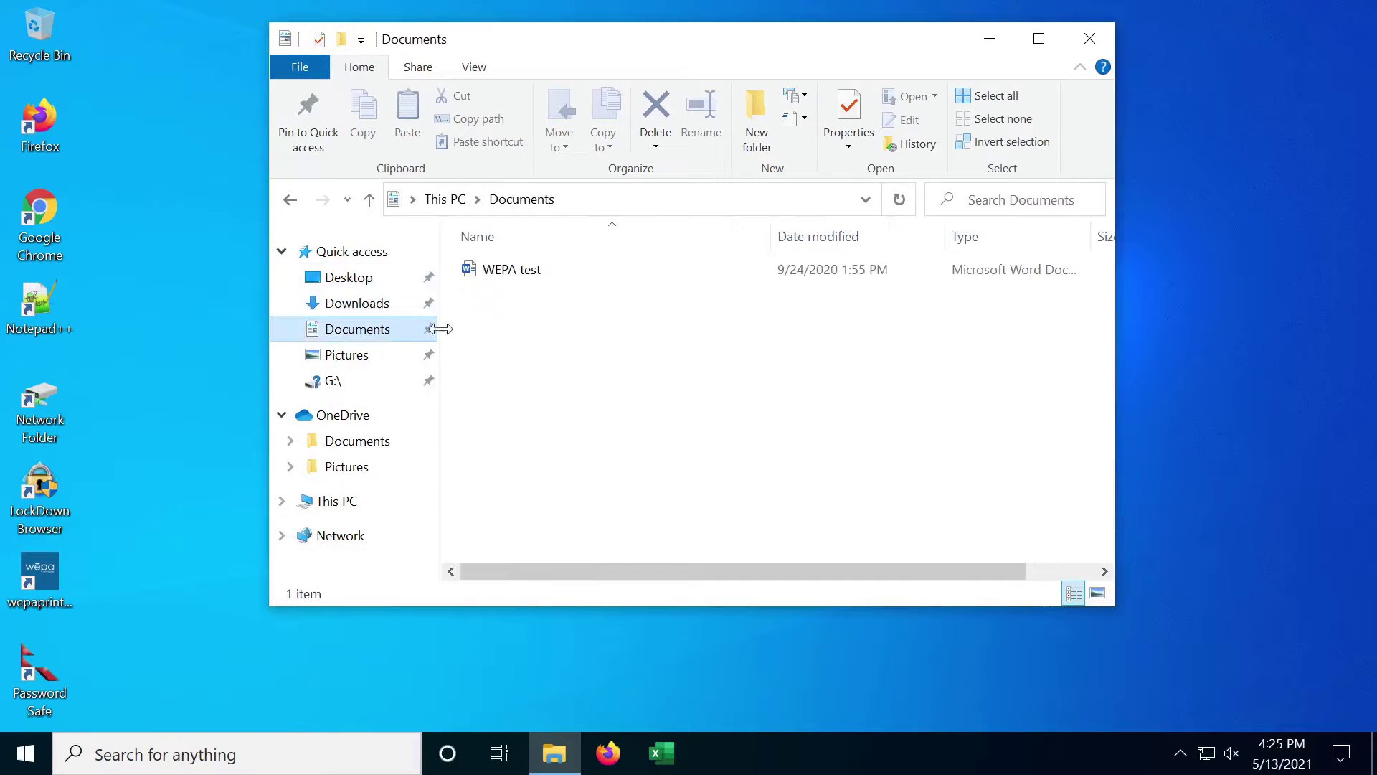
pyautogui.click(771, 450)
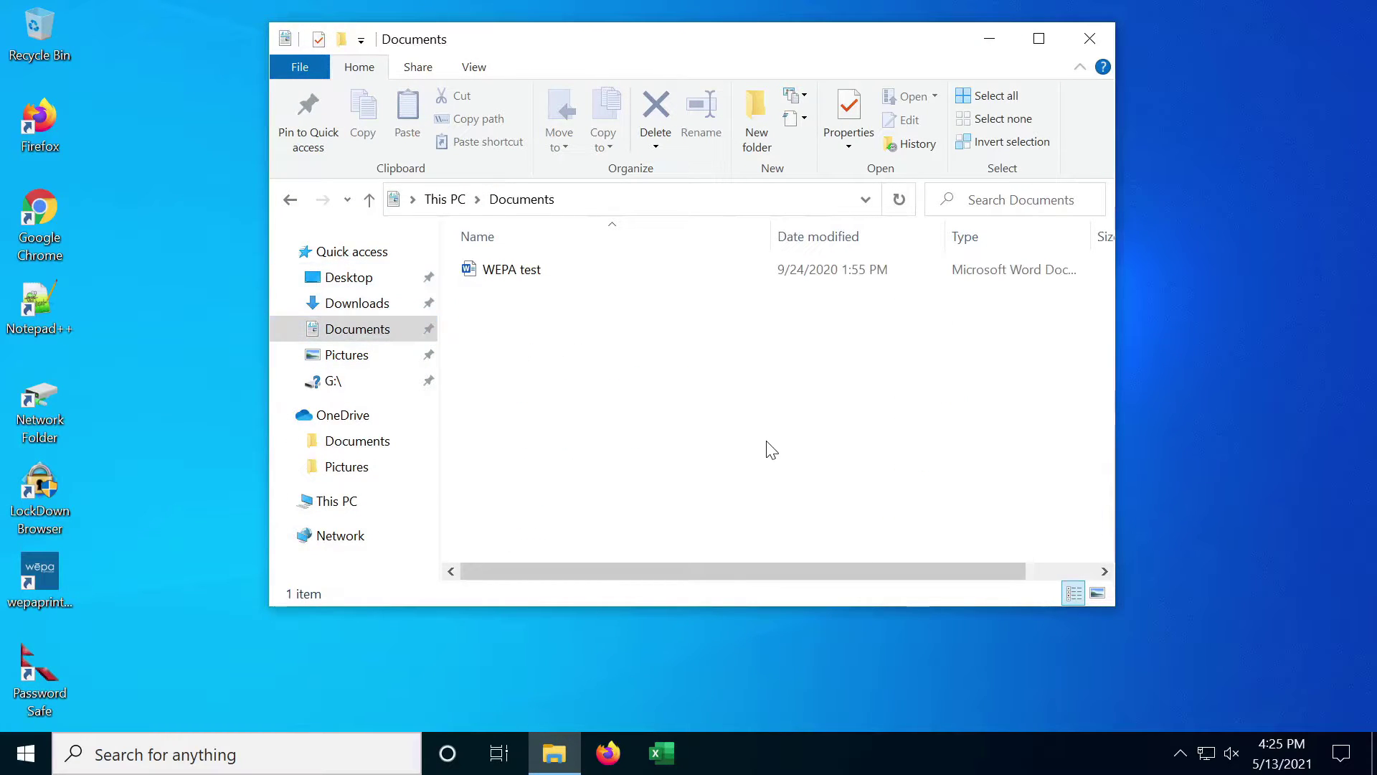
pyautogui.click(1089, 39)
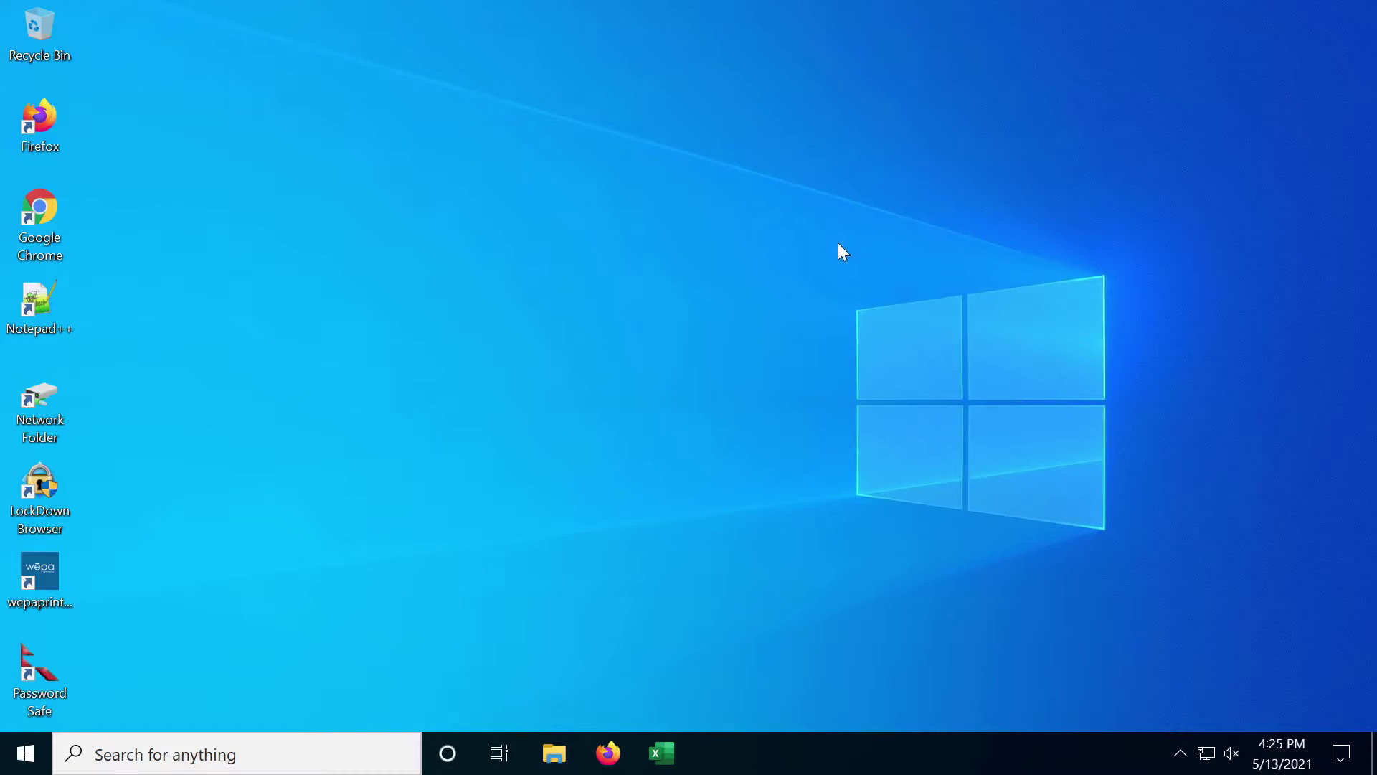
# Switch to Google Chrome and open its settings page
pyautogui.press('super')
pyautogui.write('chrome')
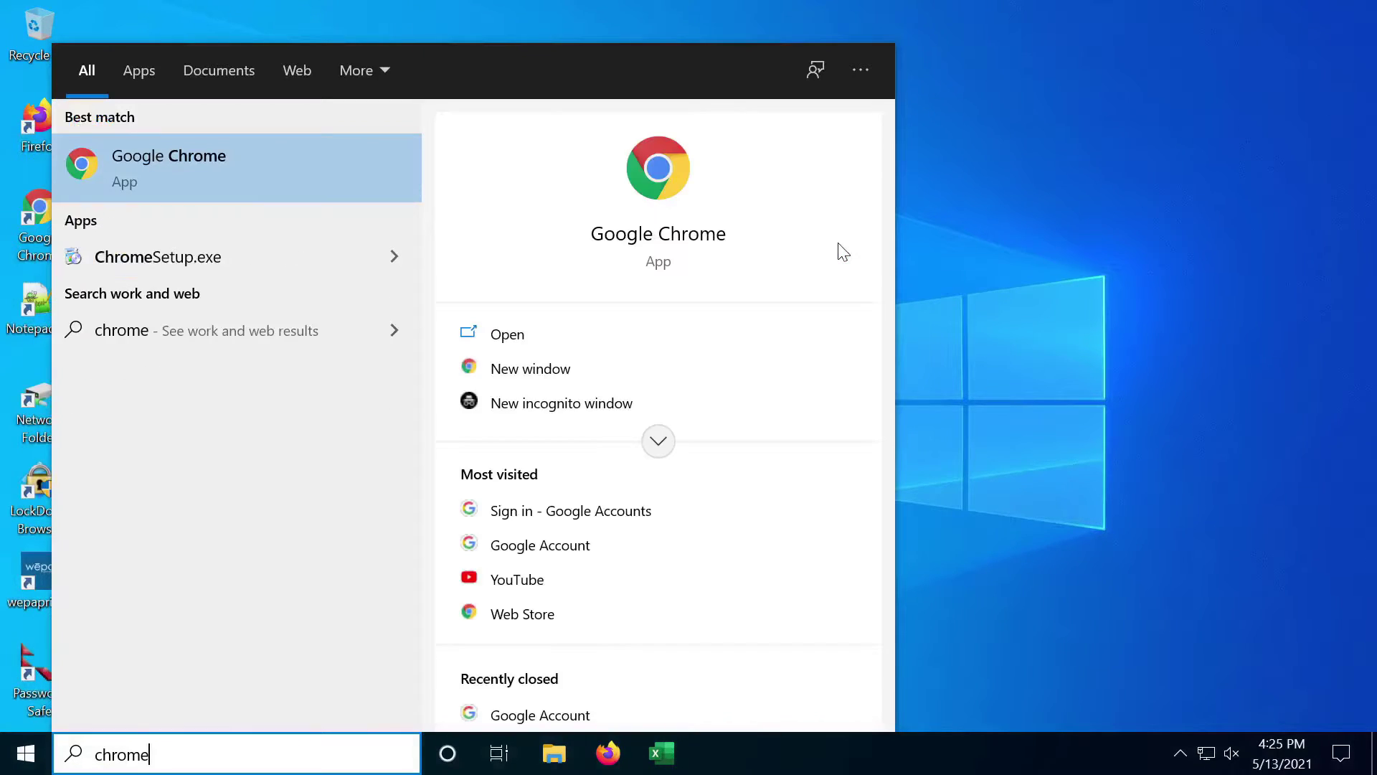
pyautogui.press('Return')
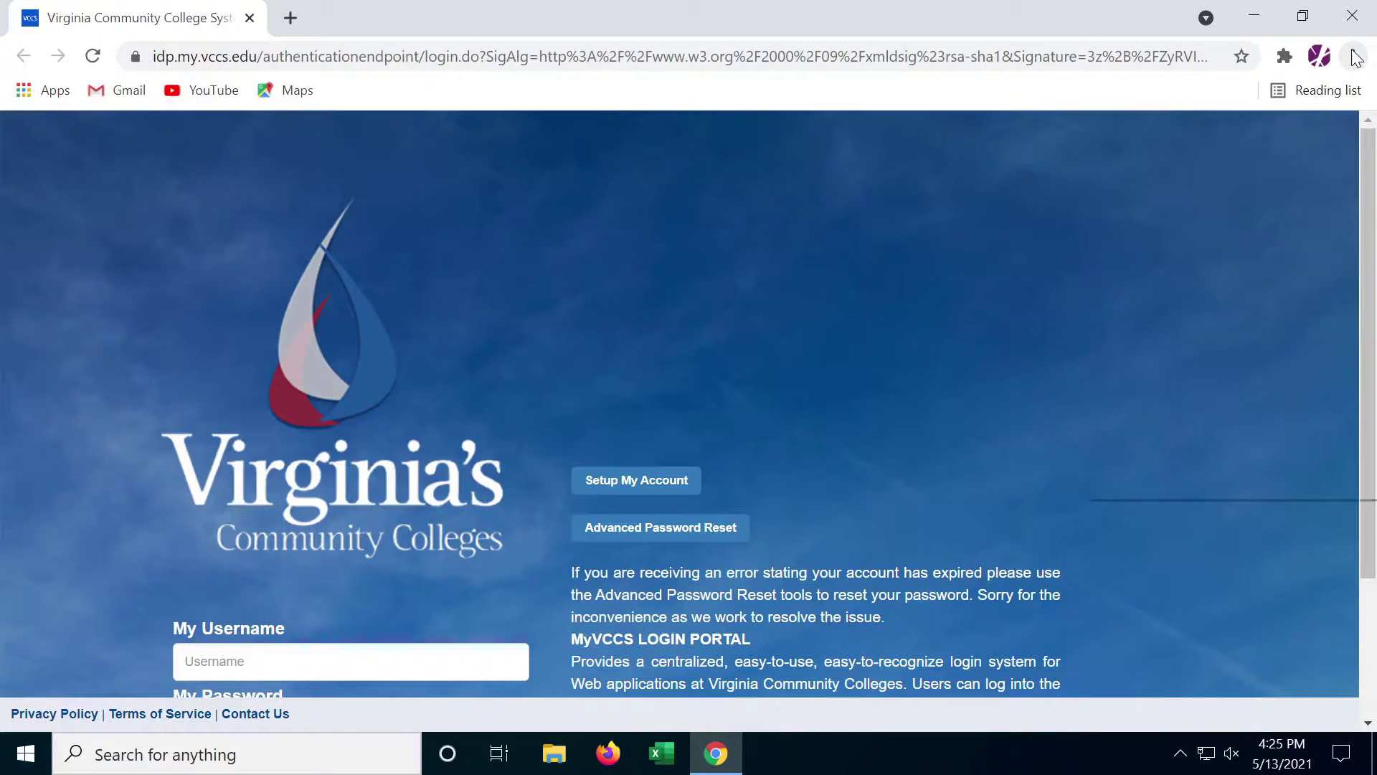
pyautogui.click(1354, 57)
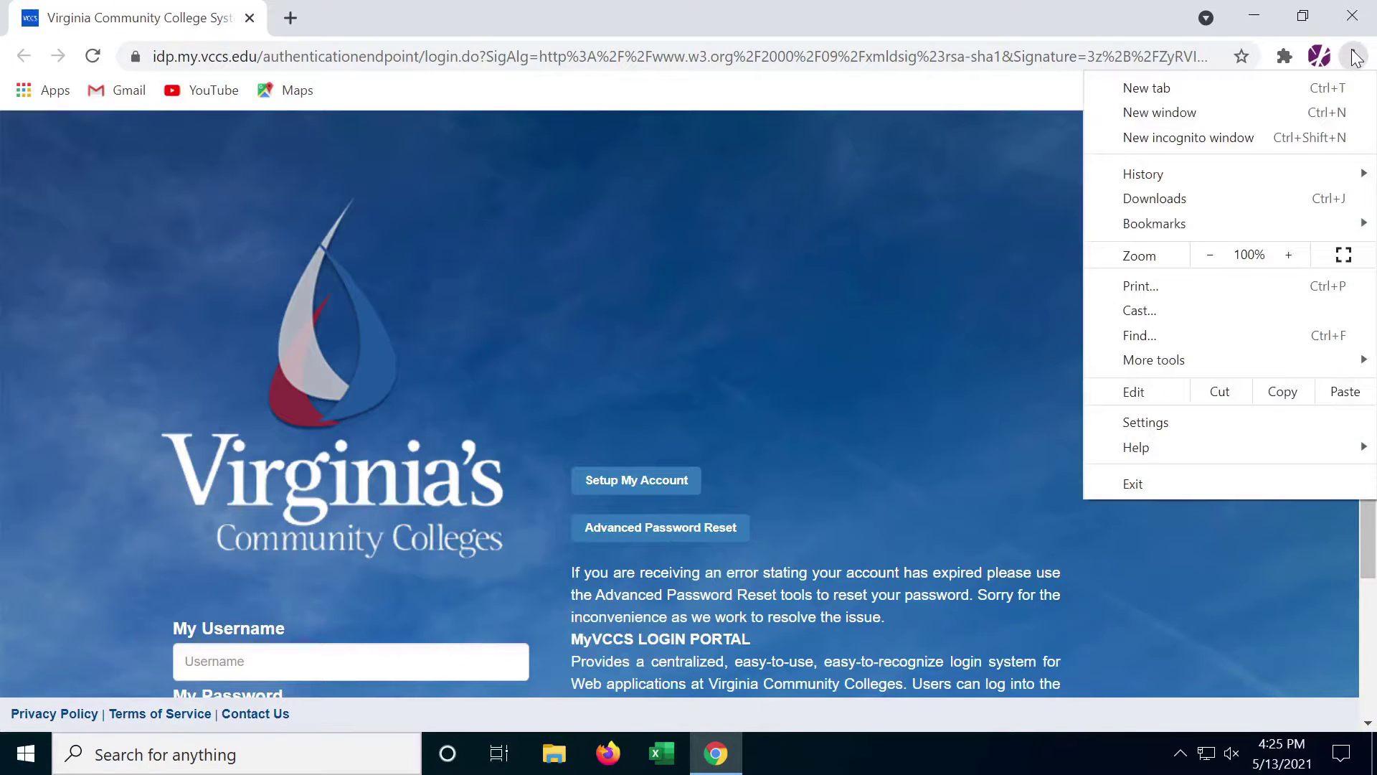
pyautogui.click(1261, 421)
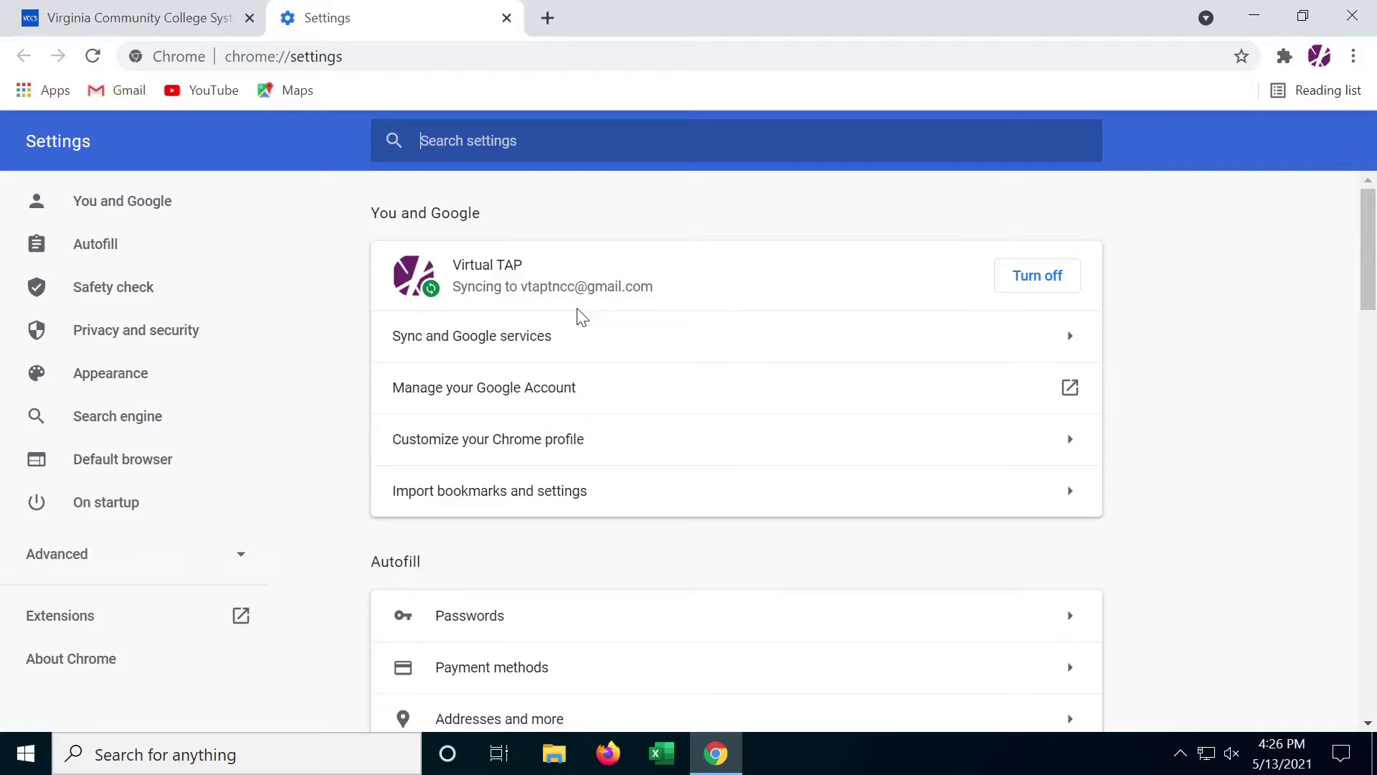
# Review the saved and never-saved passwords in the Autofill settings, and return to the main settings page
pyautogui.scroll(-2, 575, 317)
pyautogui.click(451, 511)
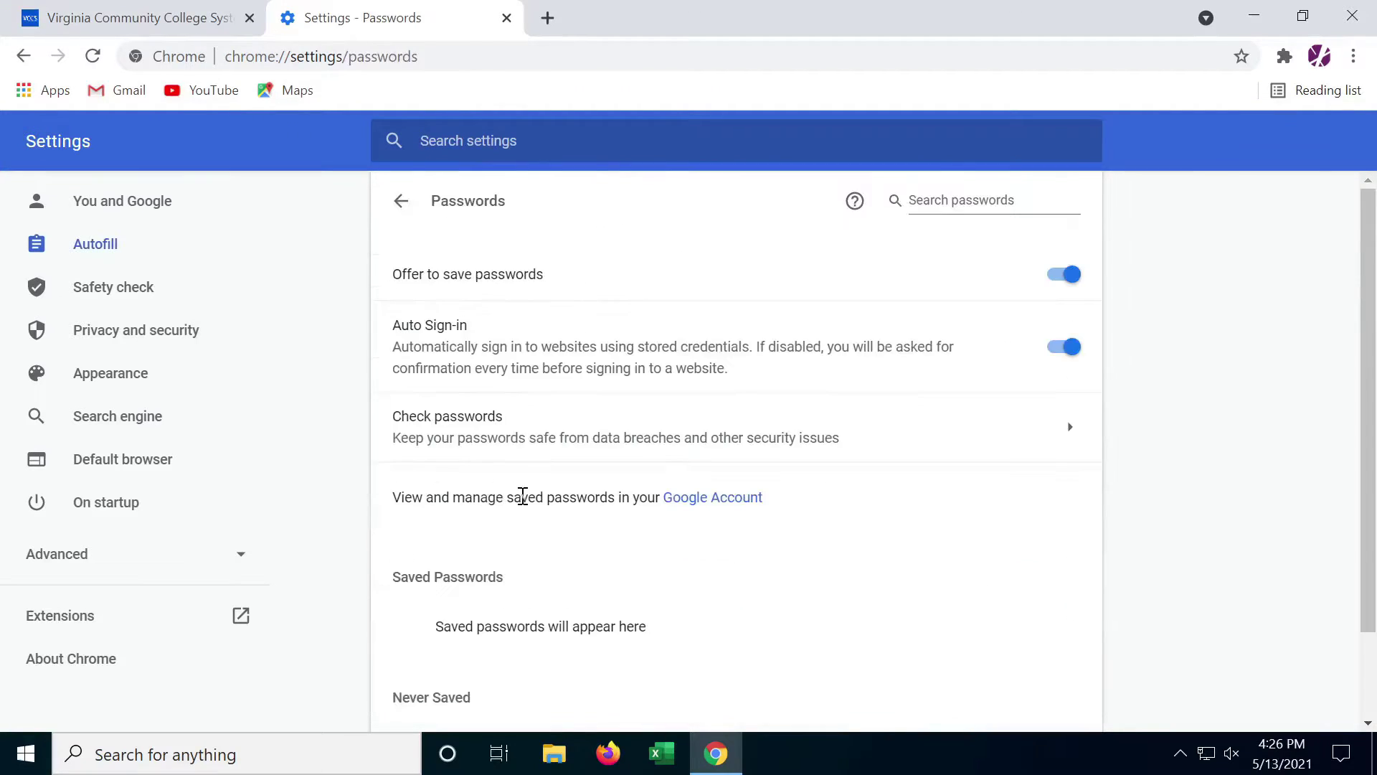
pyautogui.scroll(-2, 698, 418)
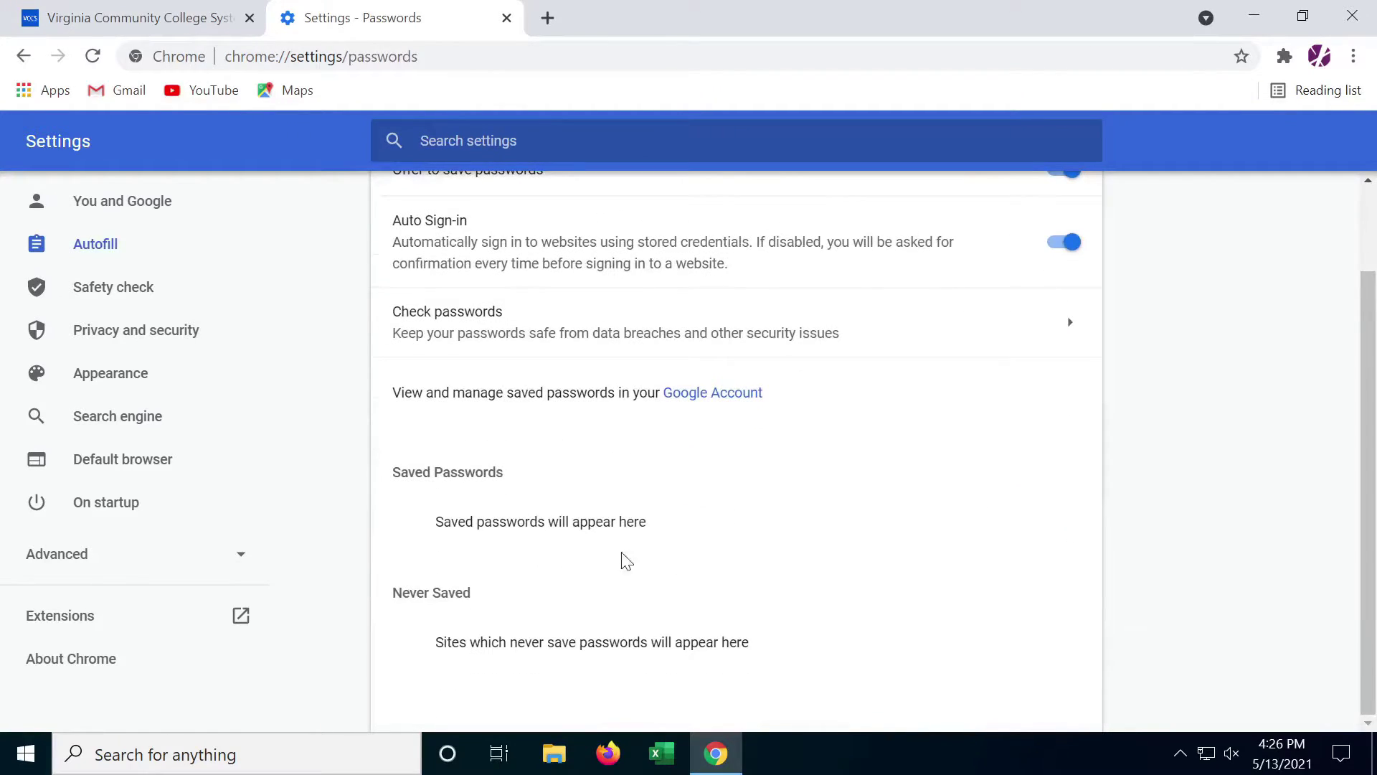
pyautogui.scroll(2, 529, 523)
pyautogui.click(397, 200)
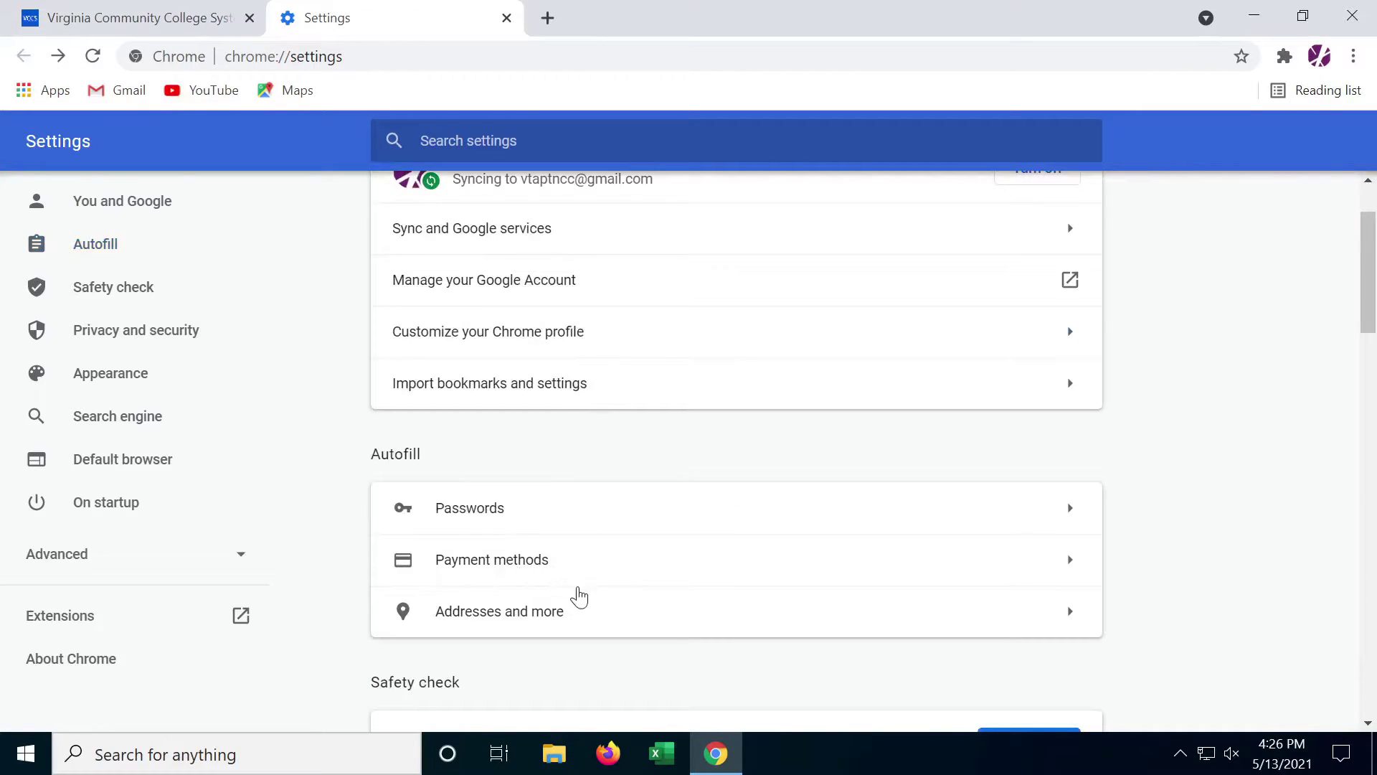
# Open the Clear browsing data options under Privacy and security and set the time range to All time
pyautogui.scroll(-2, 547, 547)
pyautogui.scroll(4, 552, 531)
pyautogui.scroll(-2, 569, 494)
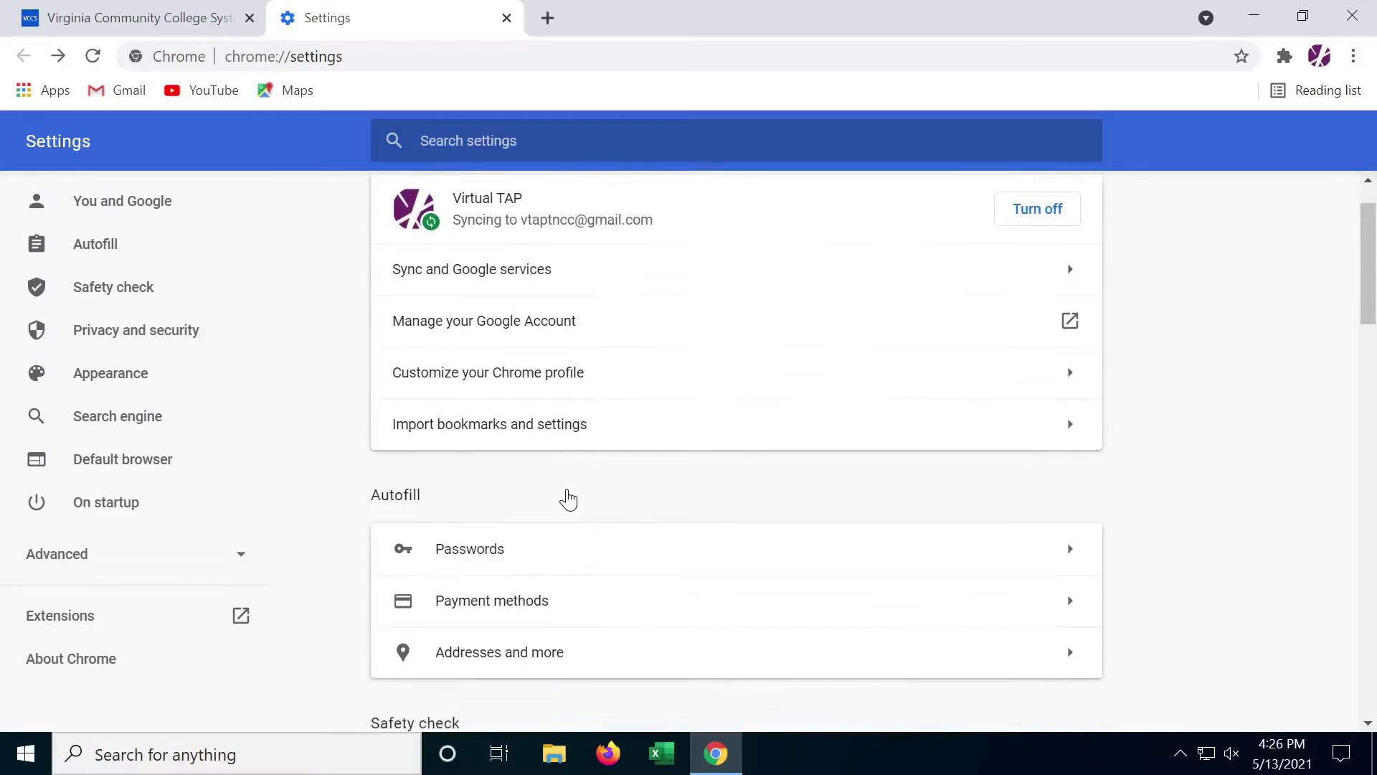
pyautogui.scroll(-8, 567, 498)
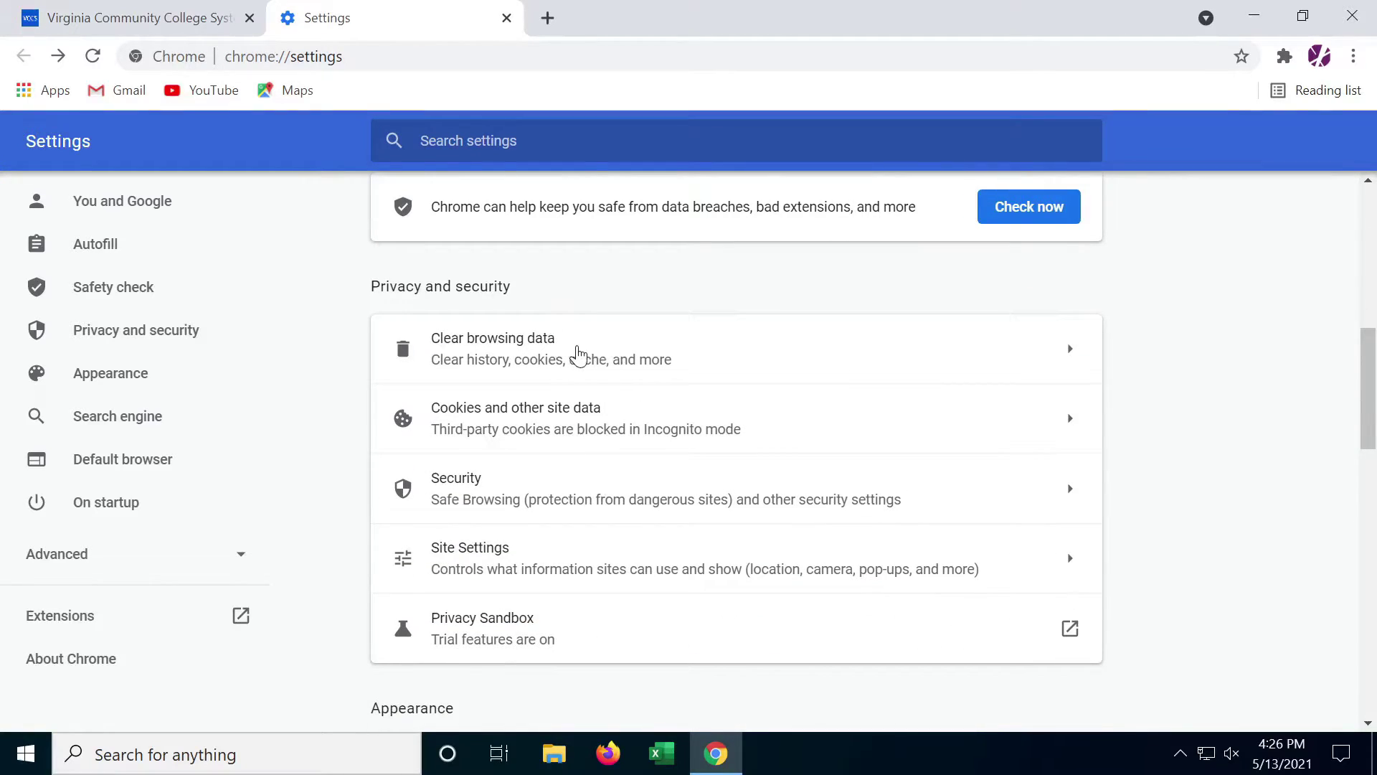
pyautogui.click(570, 355)
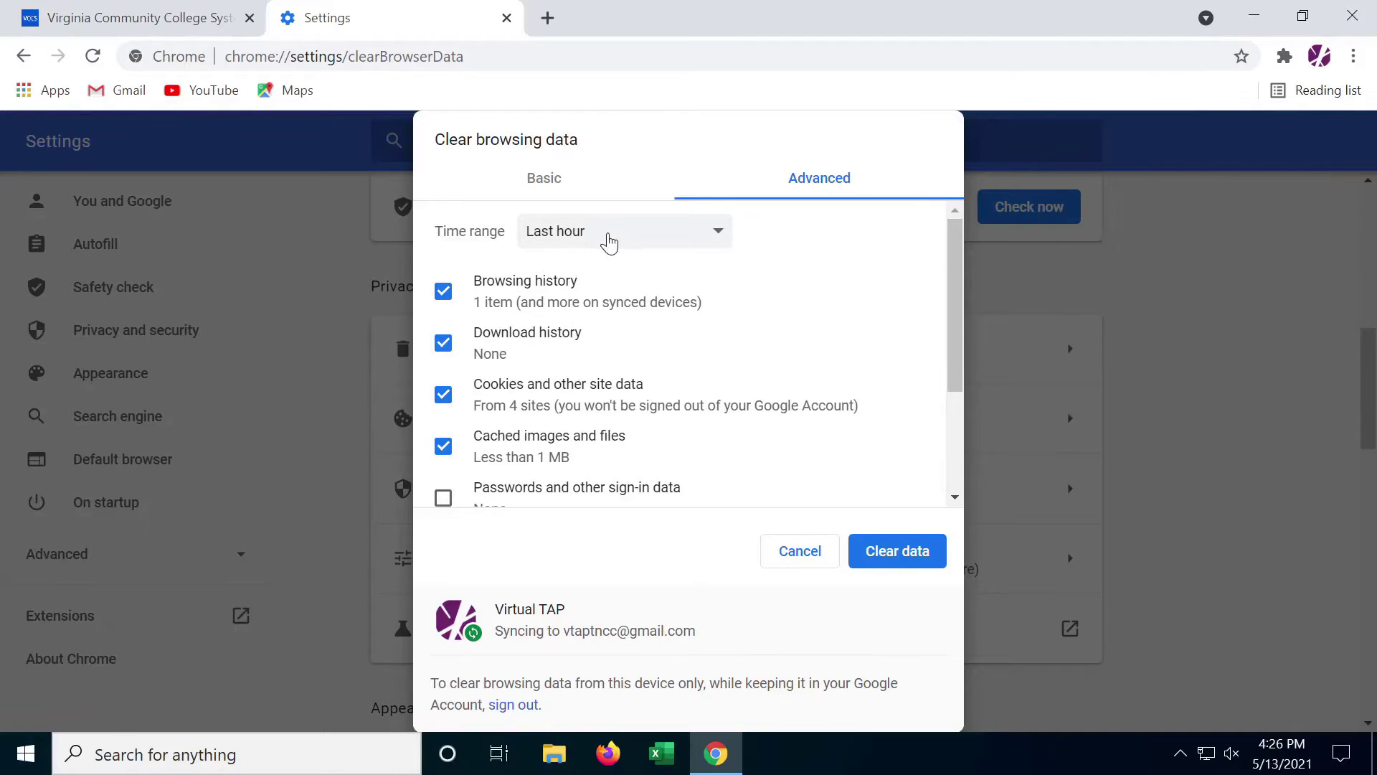
pyautogui.click(619, 242)
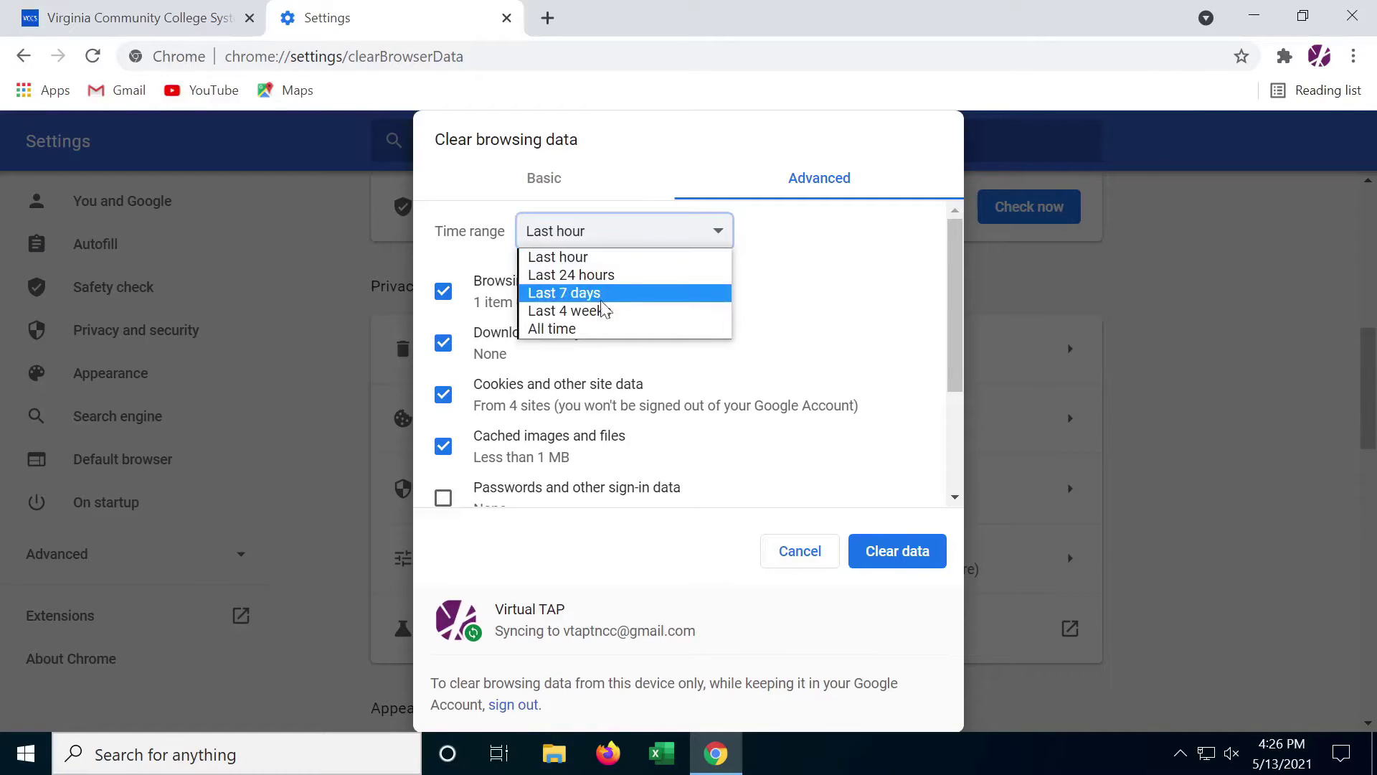
pyautogui.click(600, 326)
# Include passwords and other sign-in data, autofill form data, site settings and hosted app data, and clear the browsing data
pyautogui.scroll(-3, 586, 351)
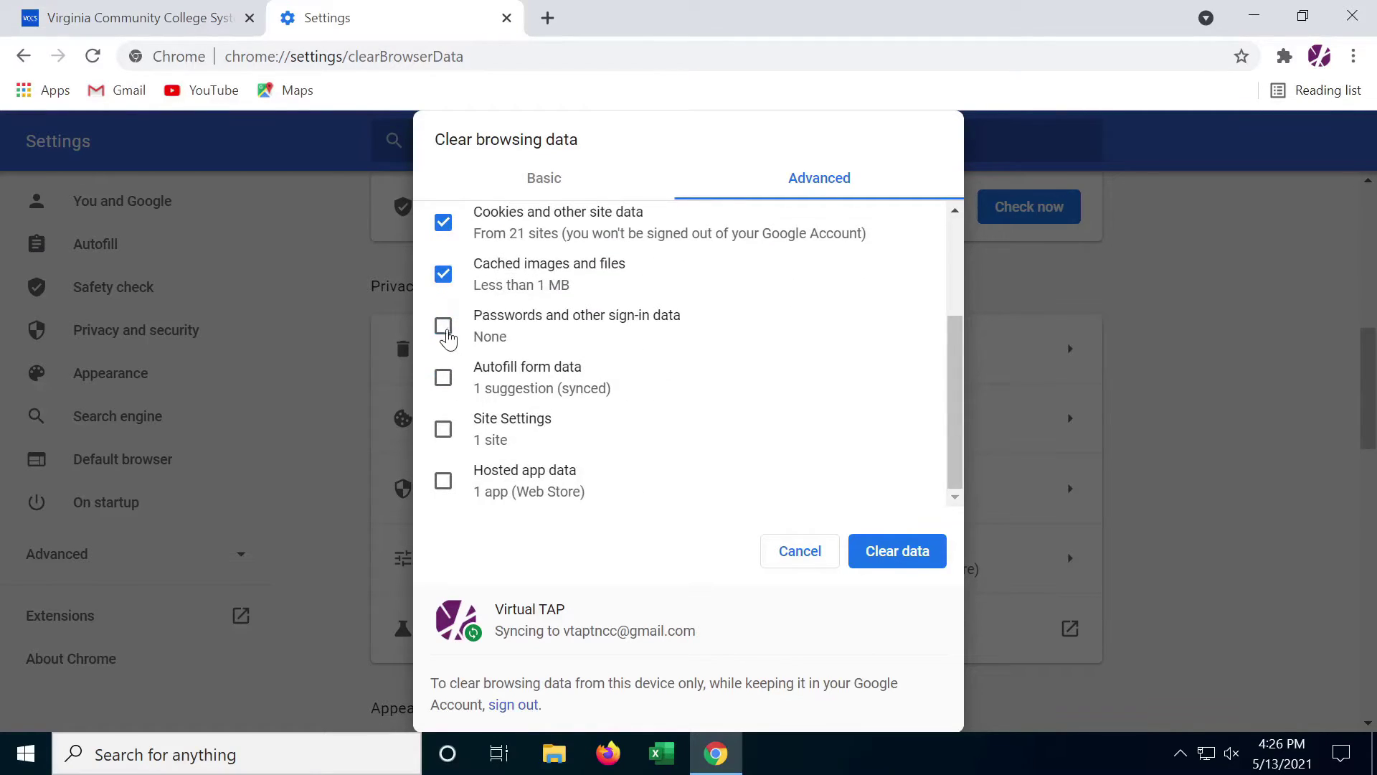
pyautogui.click(444, 326)
pyautogui.click(443, 377)
pyautogui.click(447, 428)
pyautogui.click(443, 480)
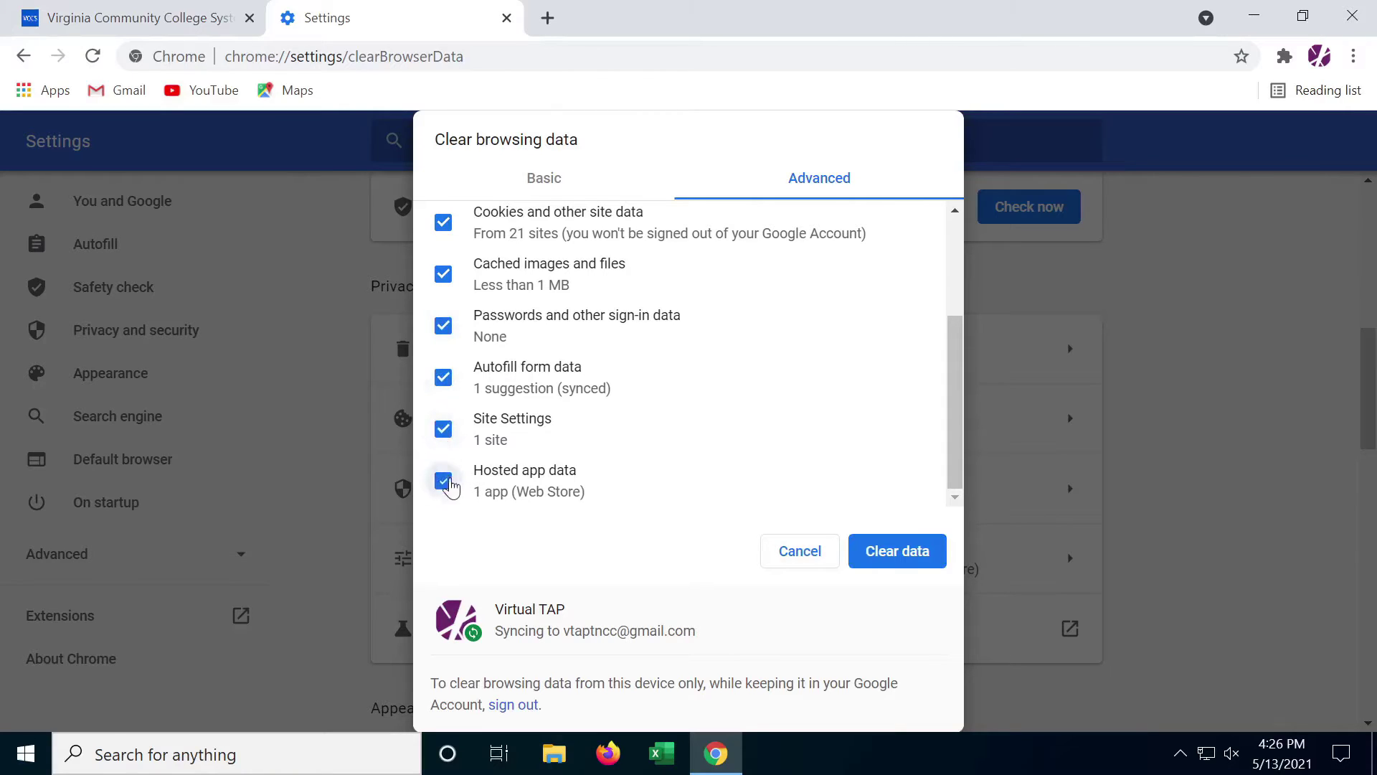
pyautogui.click(890, 553)
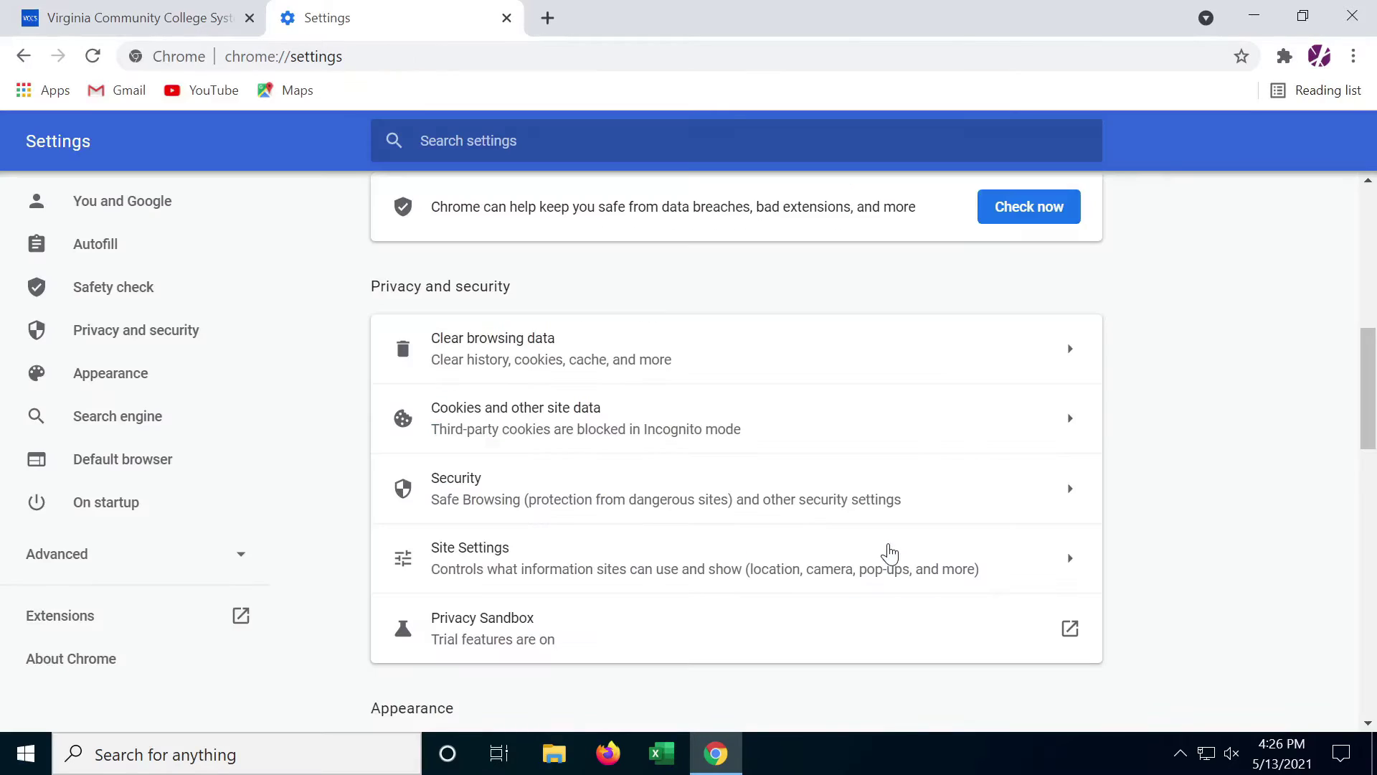
# Close Chrome, switch to Firefox, and open its Logins and Passwords page
pyautogui.click(1352, 15)
pyautogui.click(610, 762)
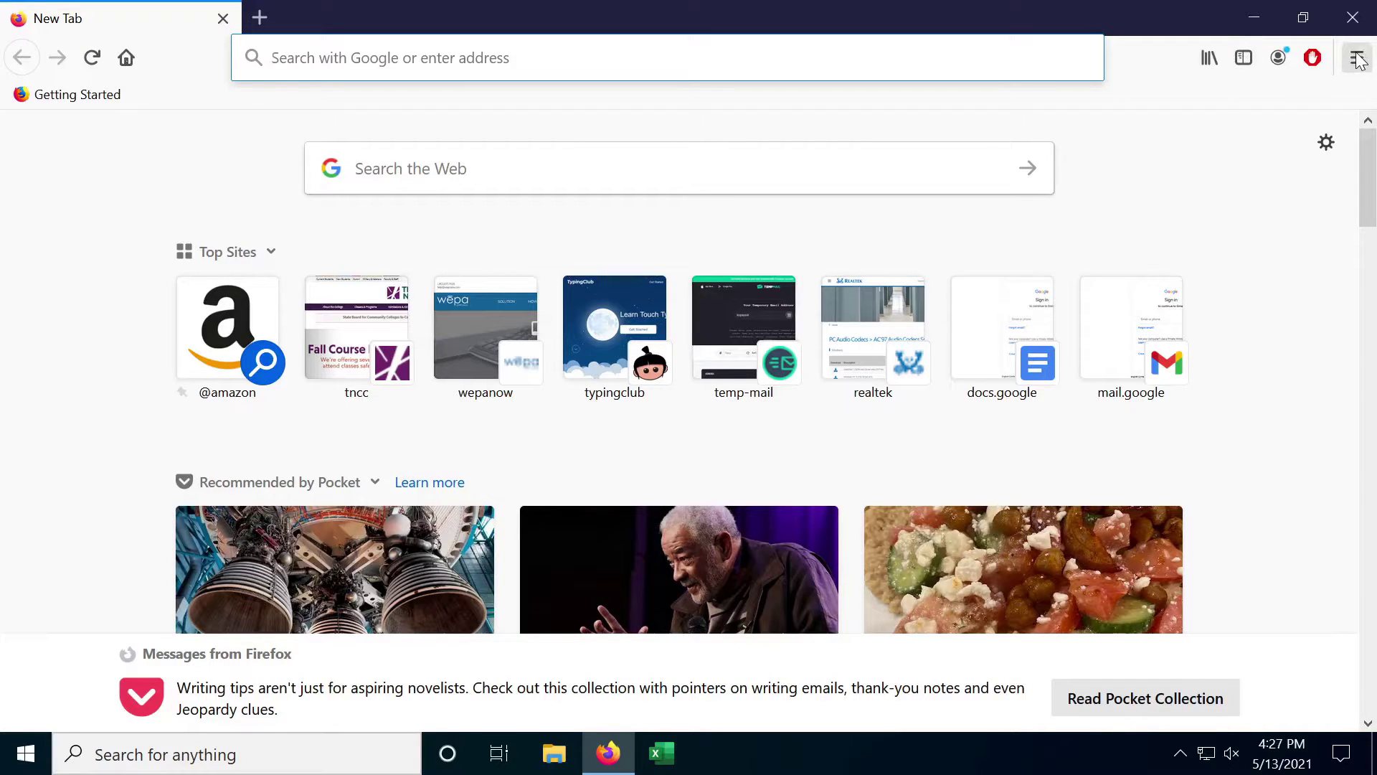
pyautogui.click(1358, 60)
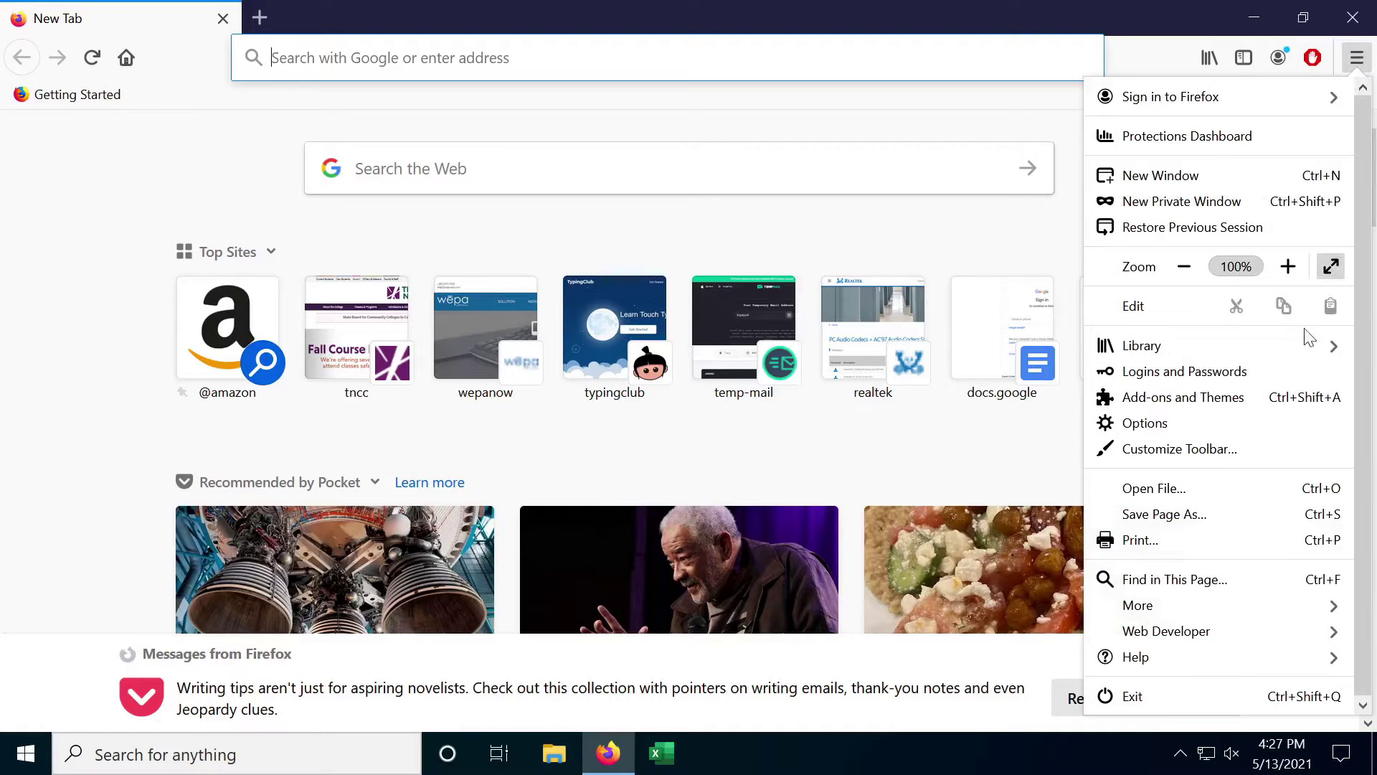
pyautogui.press('Escape')
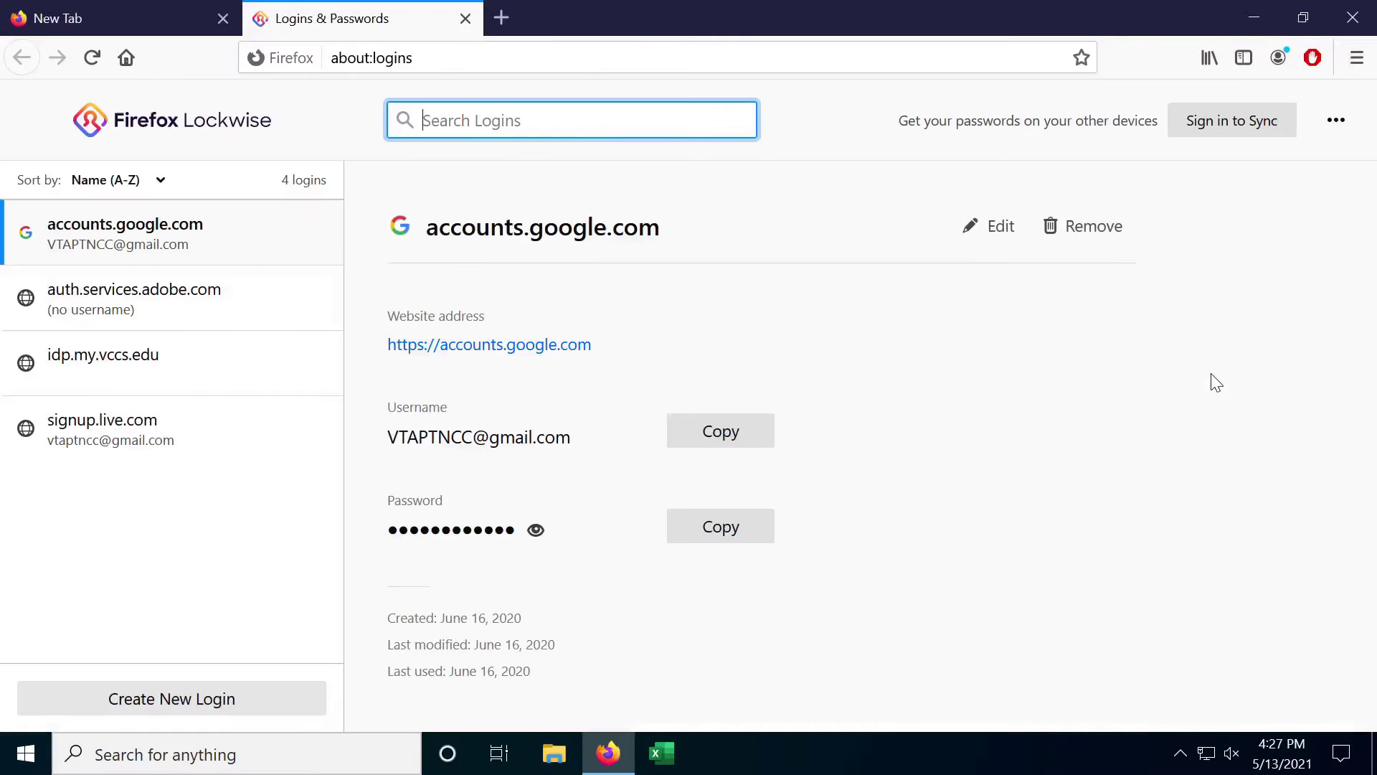
# Remove the saved logins for accounts.google.com and auth.services.adobe.com
pyautogui.click(222, 233)
pyautogui.click(1110, 230)
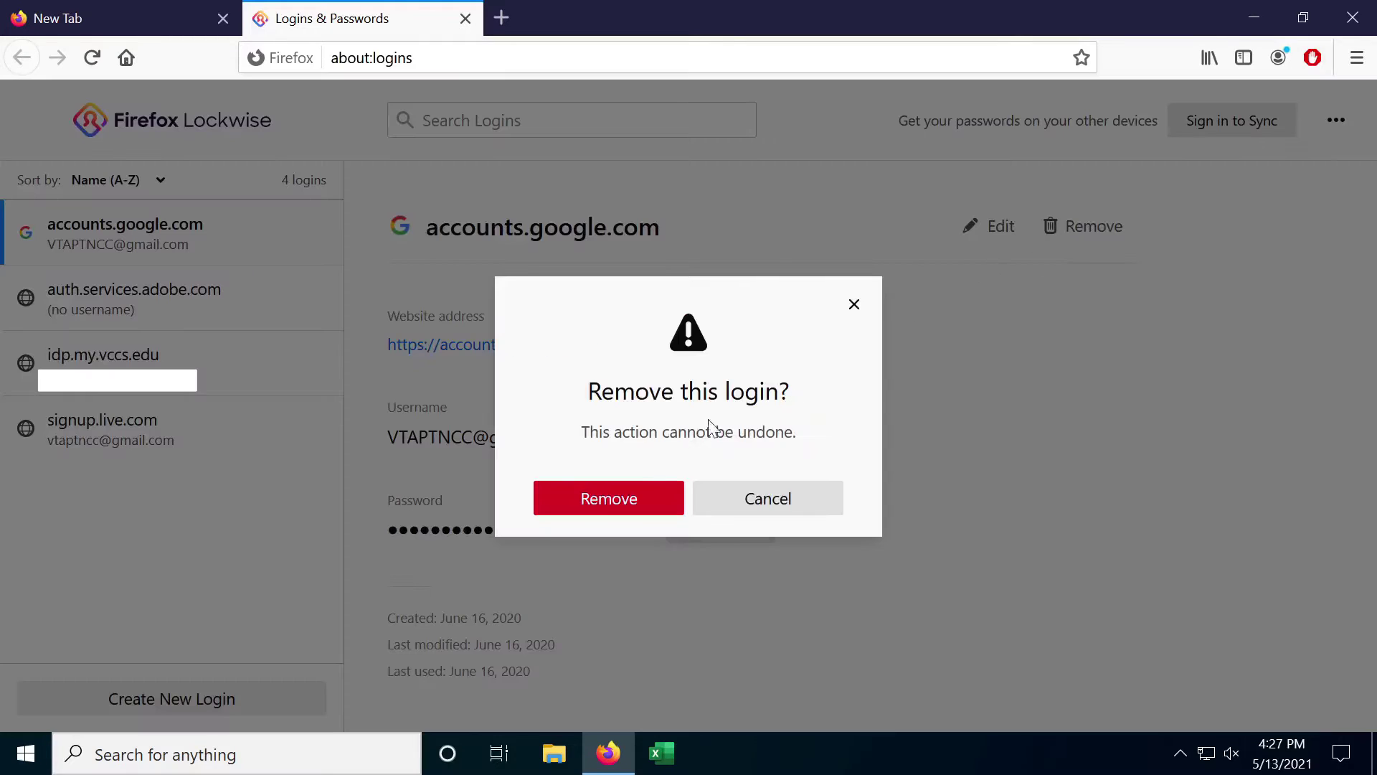
pyautogui.click(639, 493)
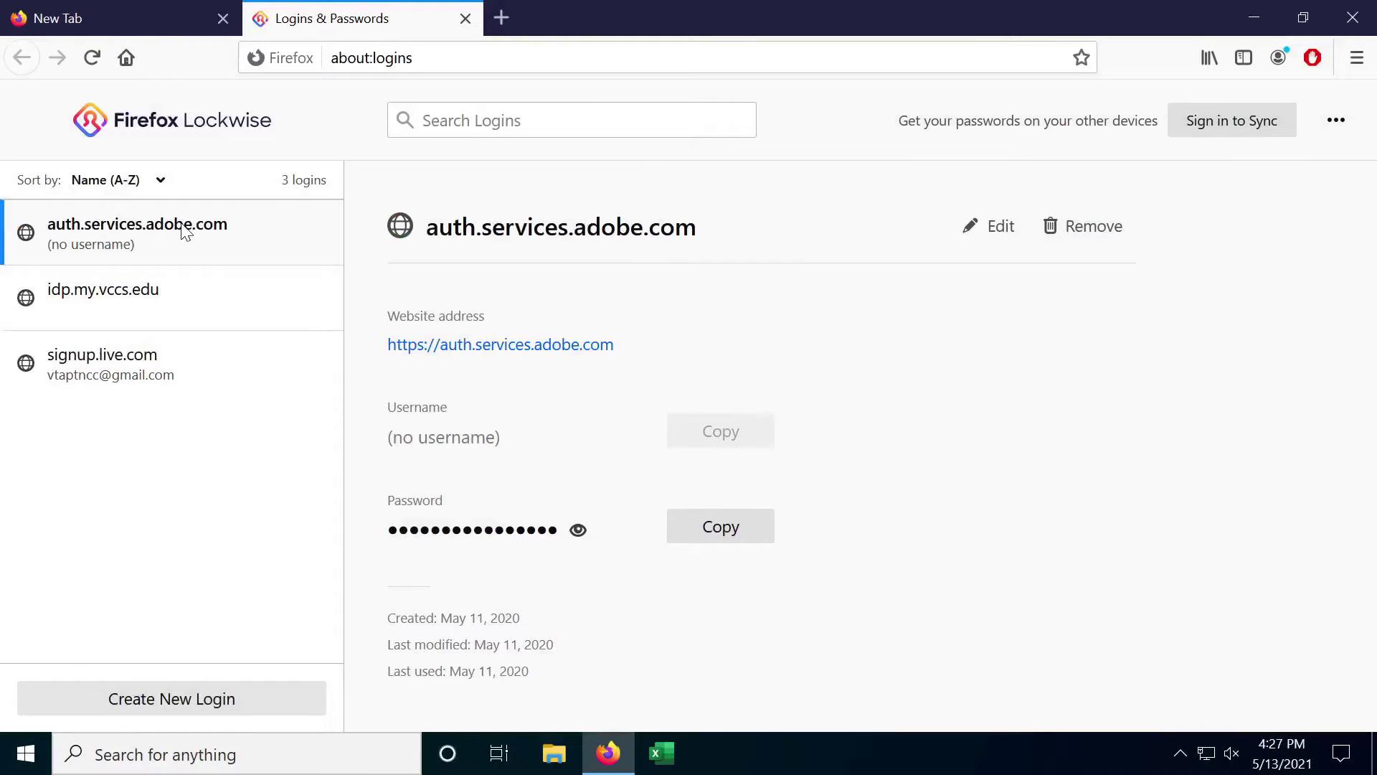
pyautogui.click(1108, 226)
pyautogui.click(640, 506)
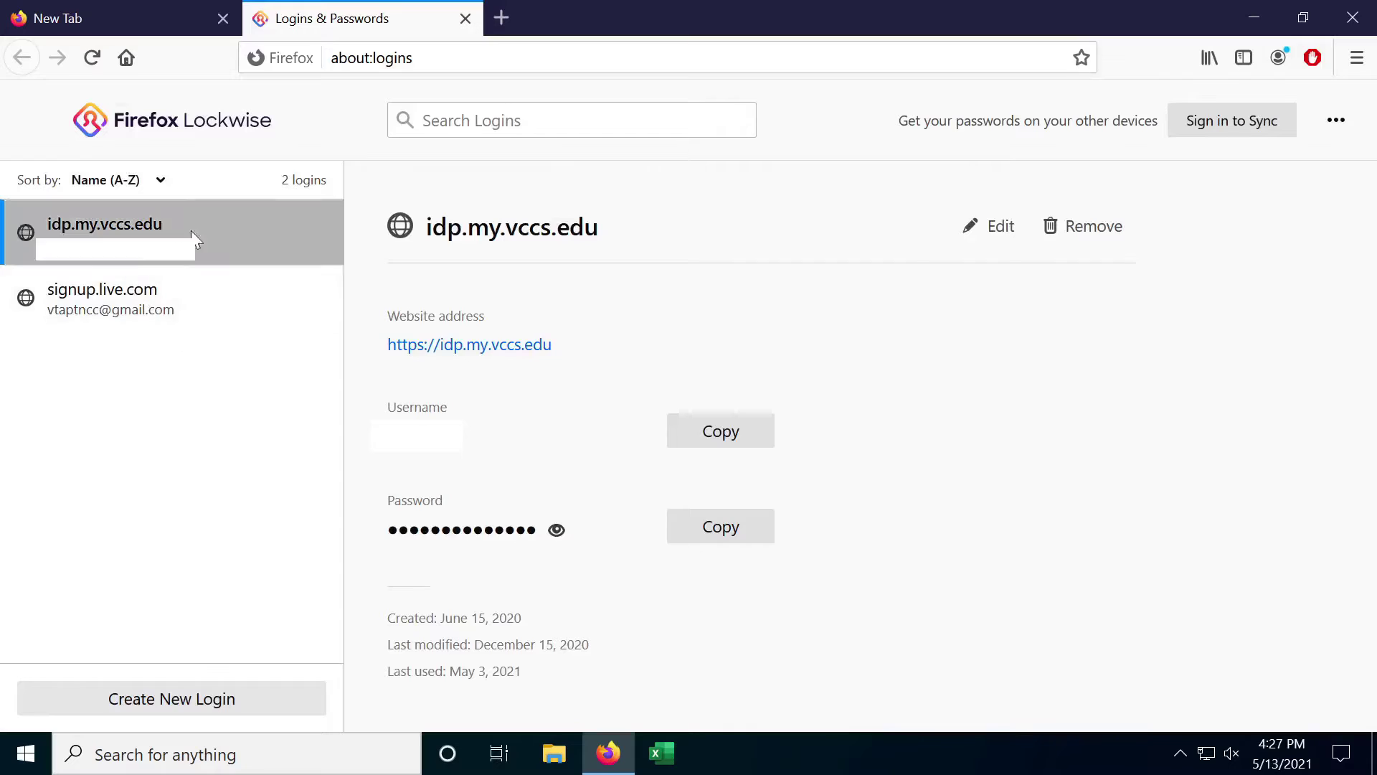
# Remove the saved logins for idp.my.vccs.edu and signup.live.com
pyautogui.click(1082, 225)
pyautogui.click(609, 501)
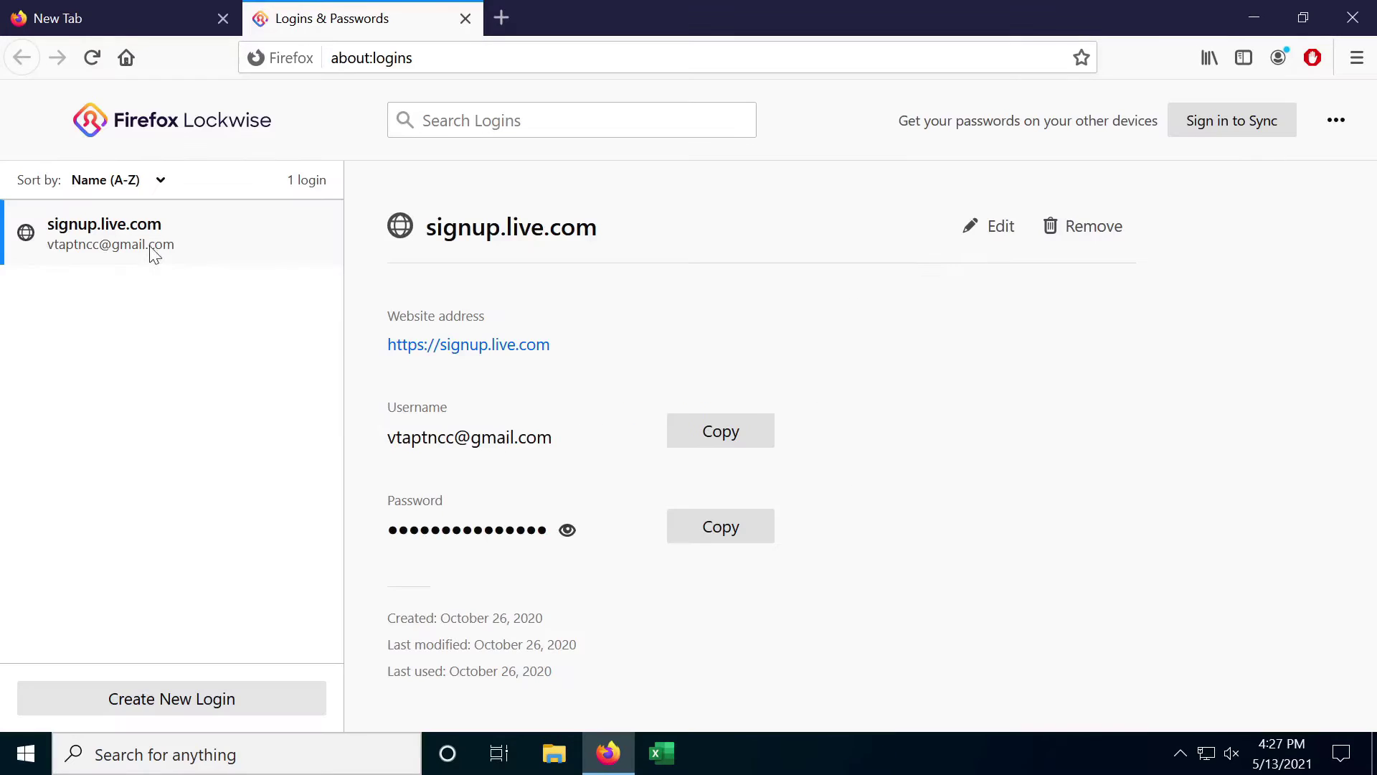
pyautogui.click(1094, 228)
pyautogui.click(609, 497)
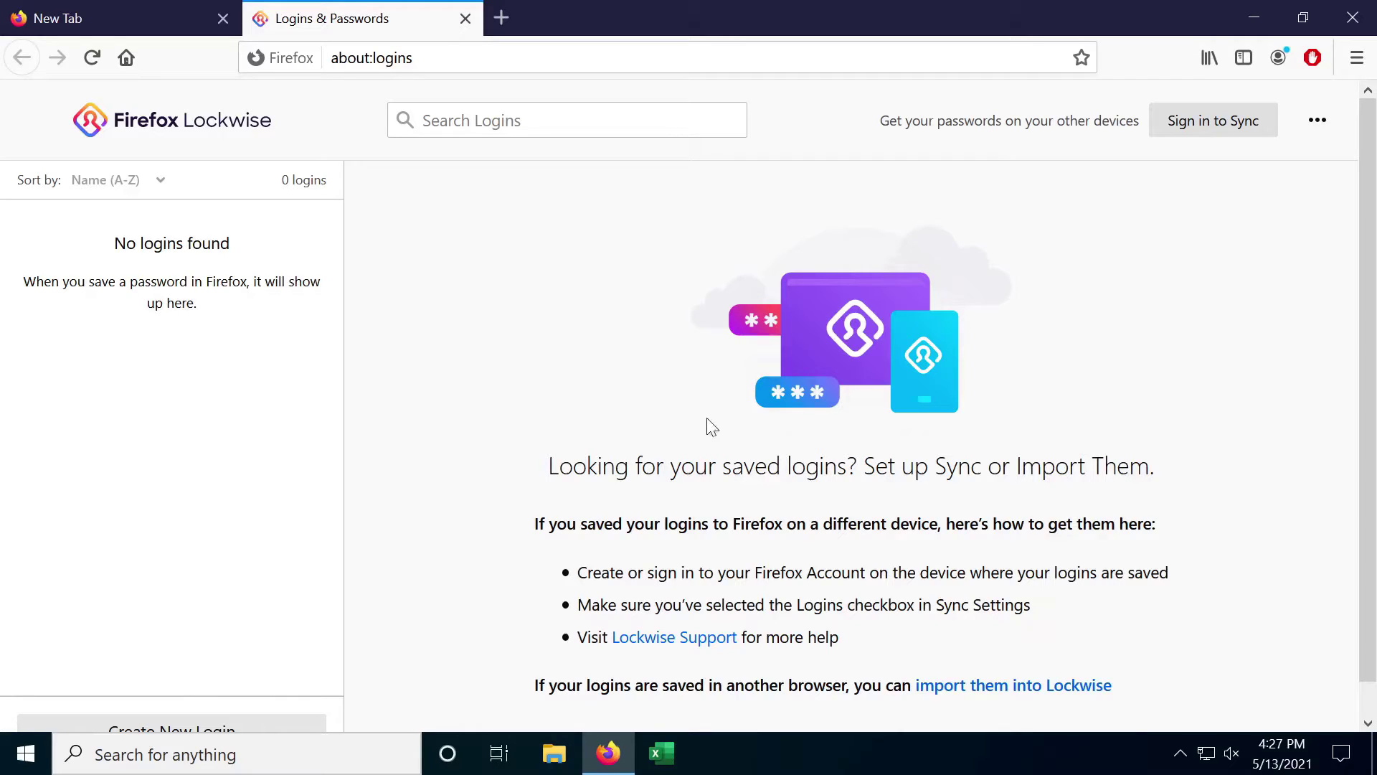
# Clear the cookies and site data and the cached web content in Firefox's Privacy & Security options
pyautogui.click(1356, 59)
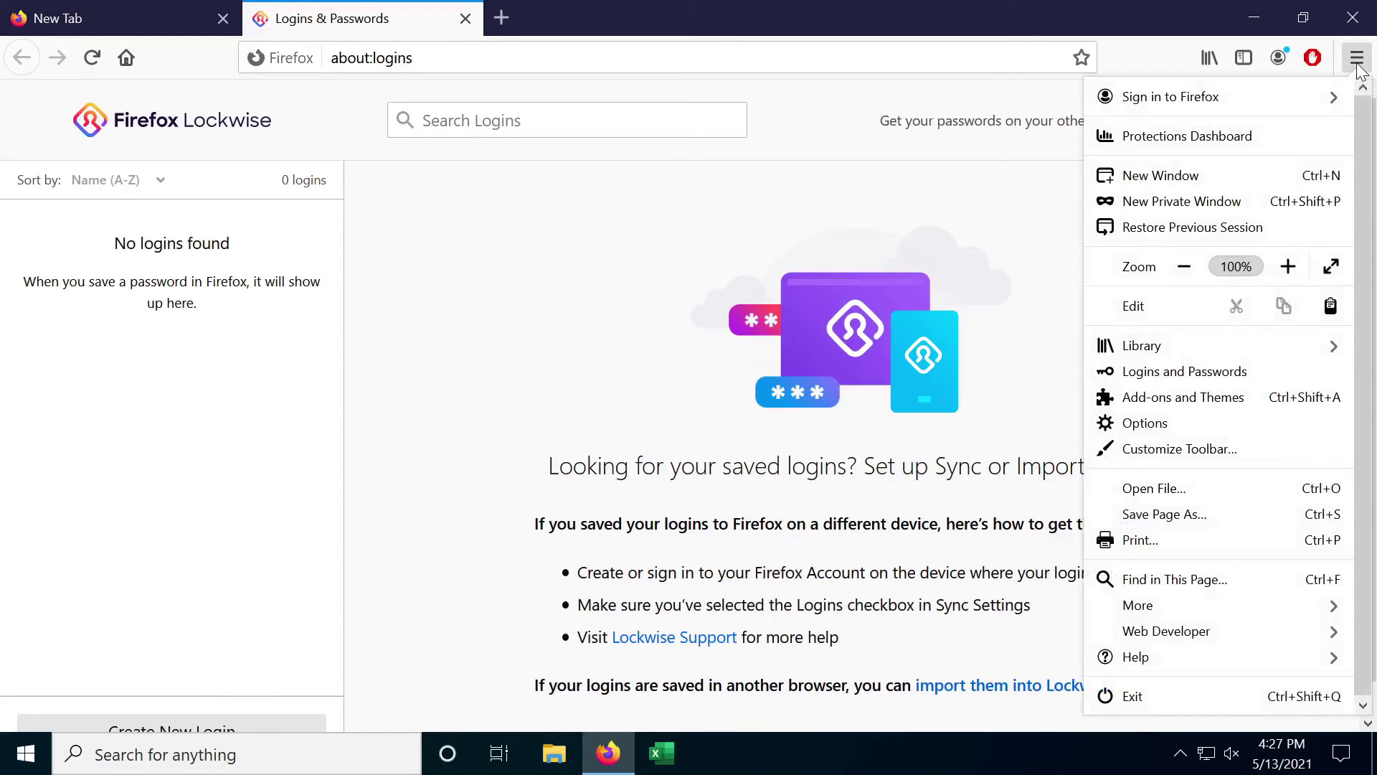
pyautogui.click(1140, 423)
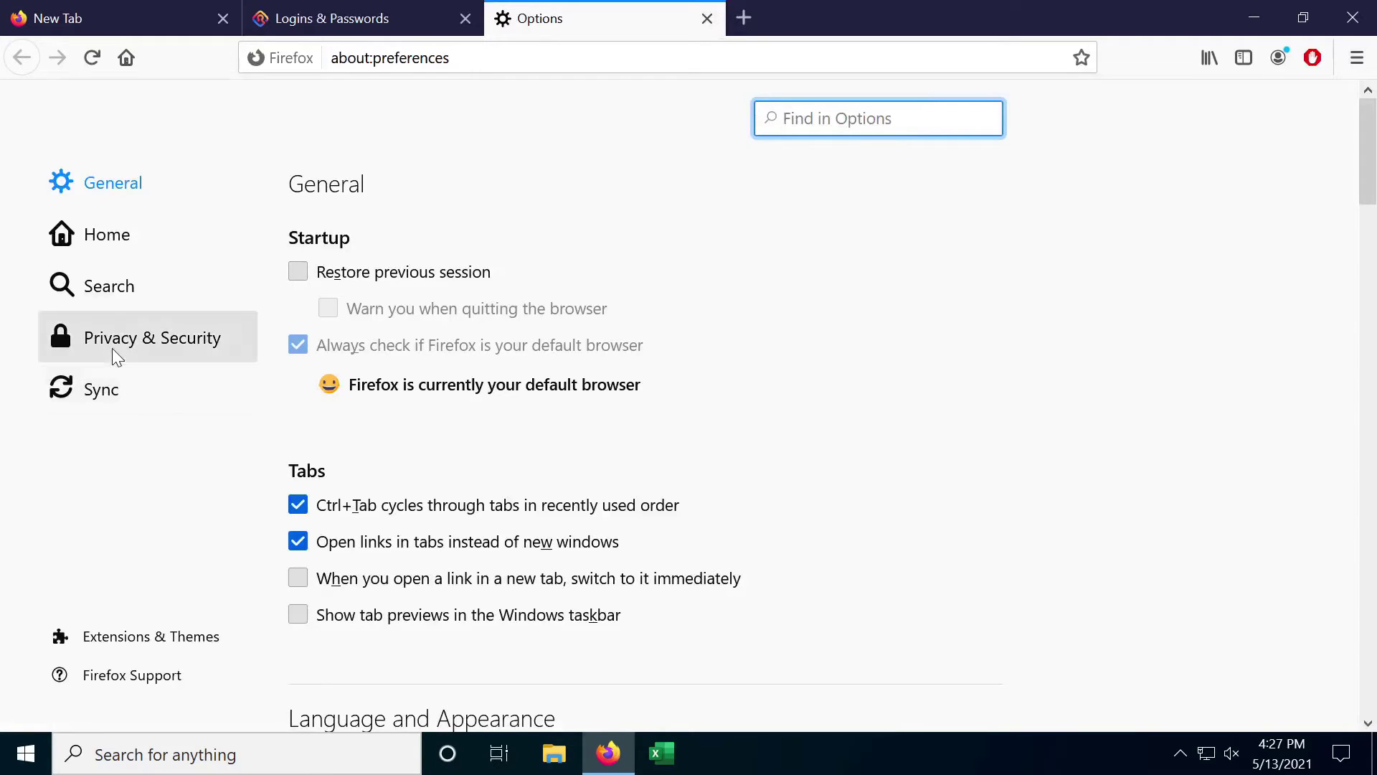
pyautogui.click(138, 346)
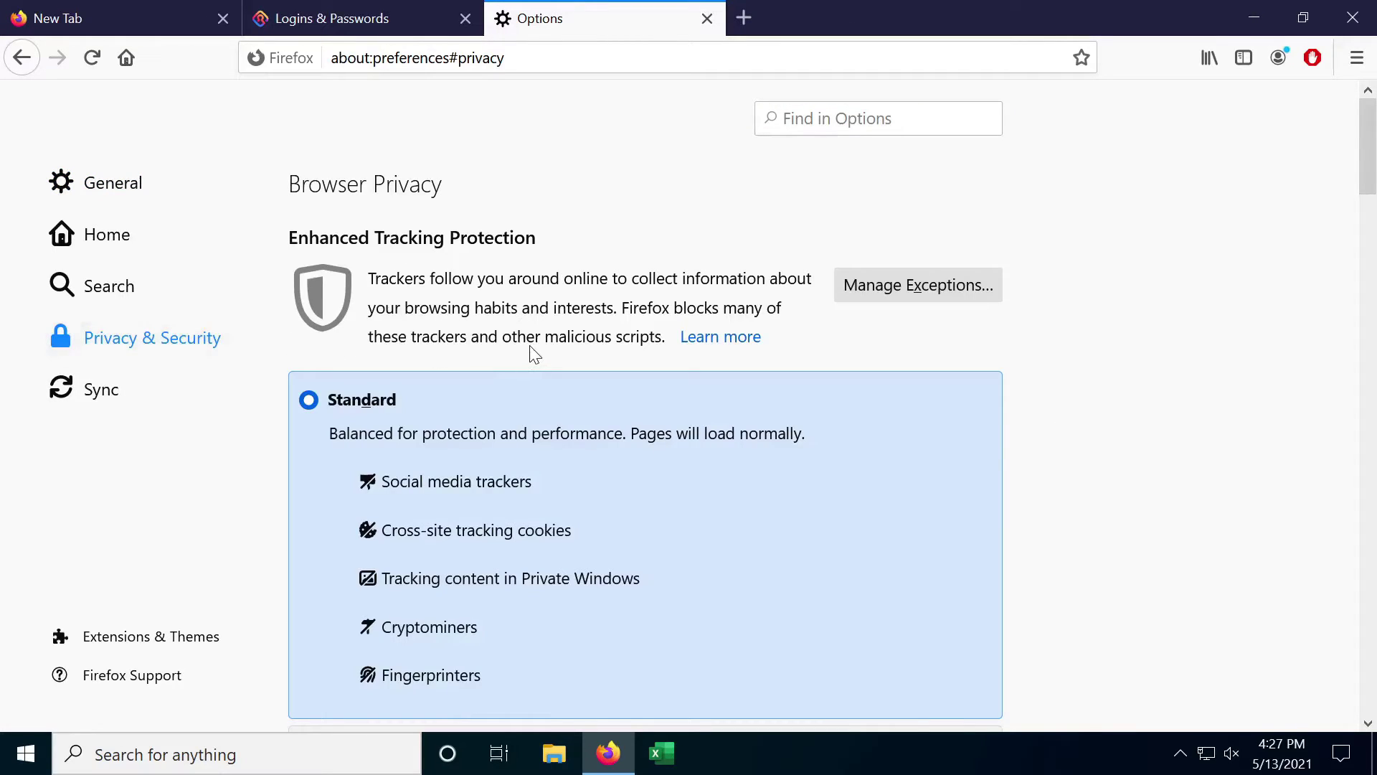
pyautogui.scroll(-8, 529, 351)
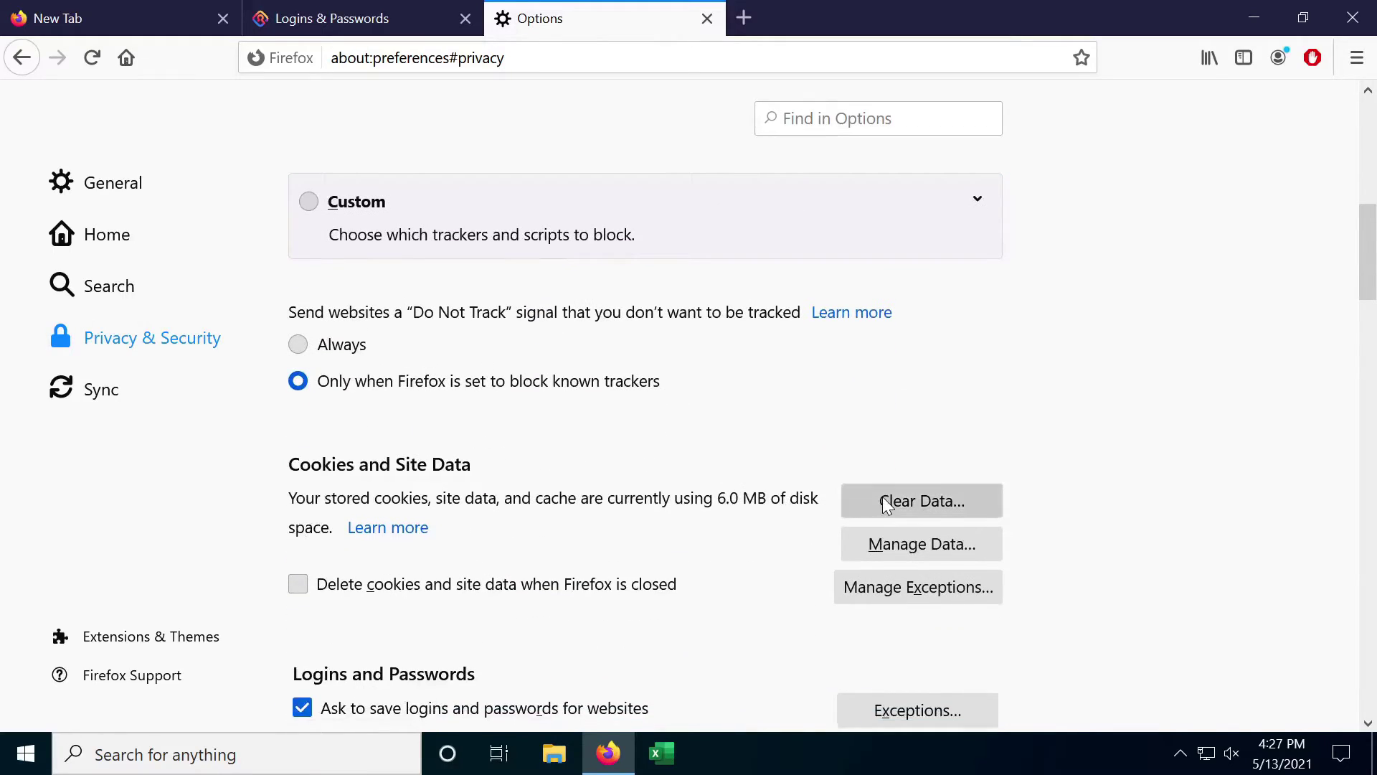
pyautogui.click(886, 502)
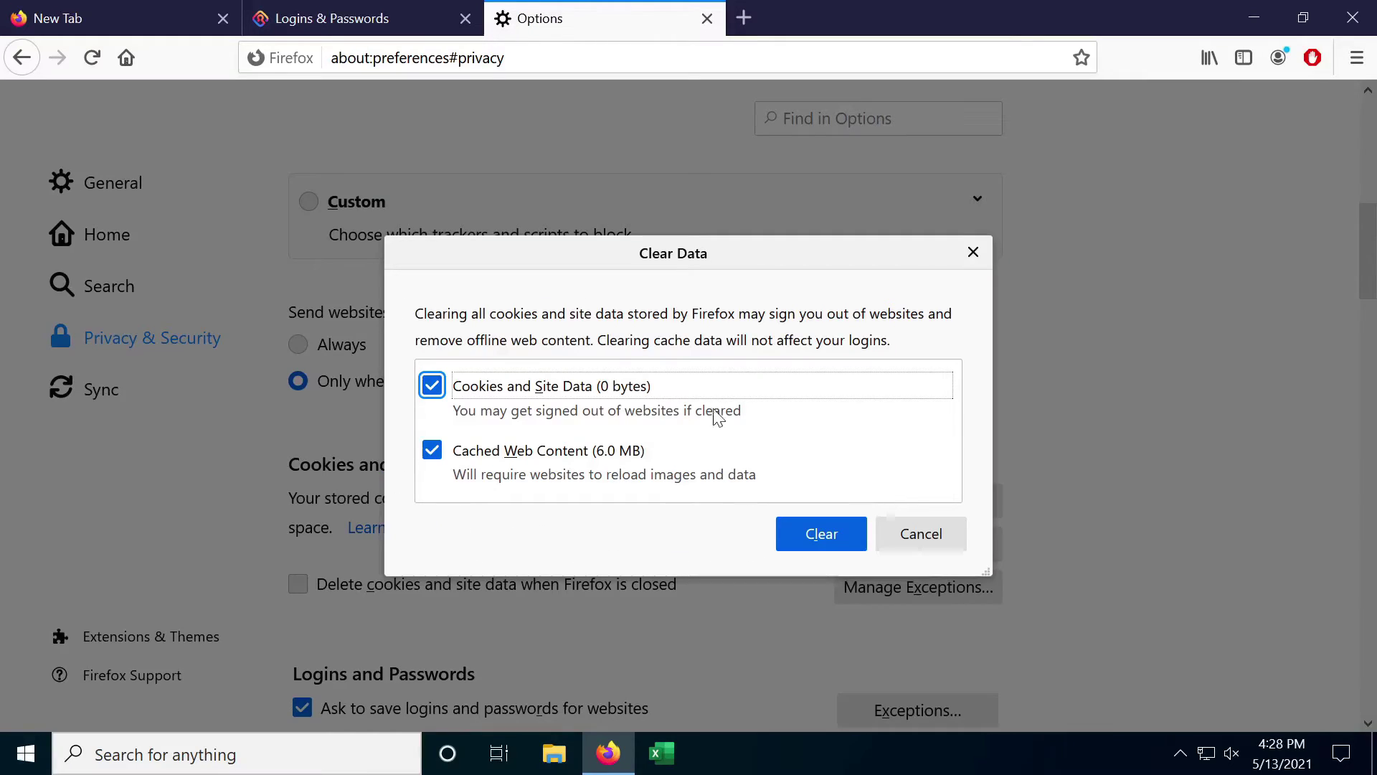
pyautogui.click(817, 531)
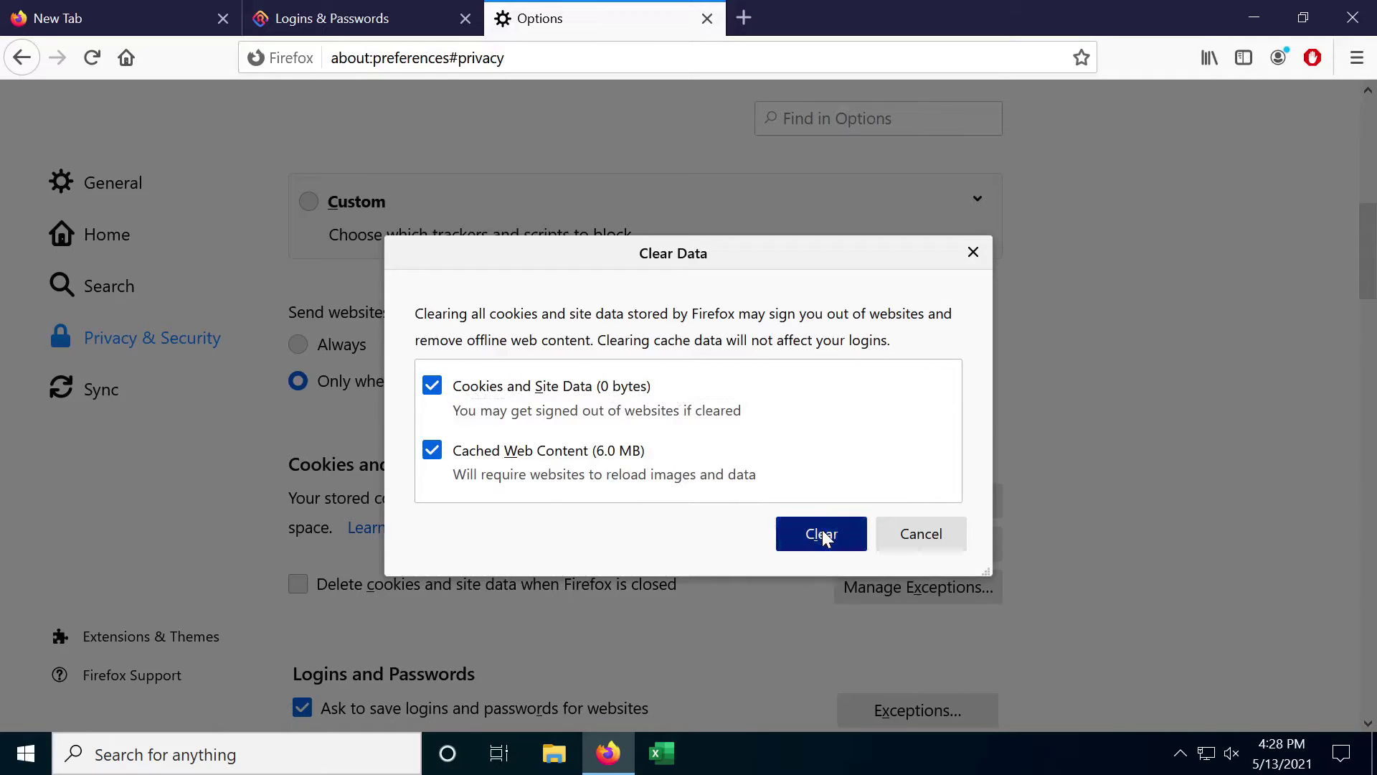
pyautogui.click(651, 400)
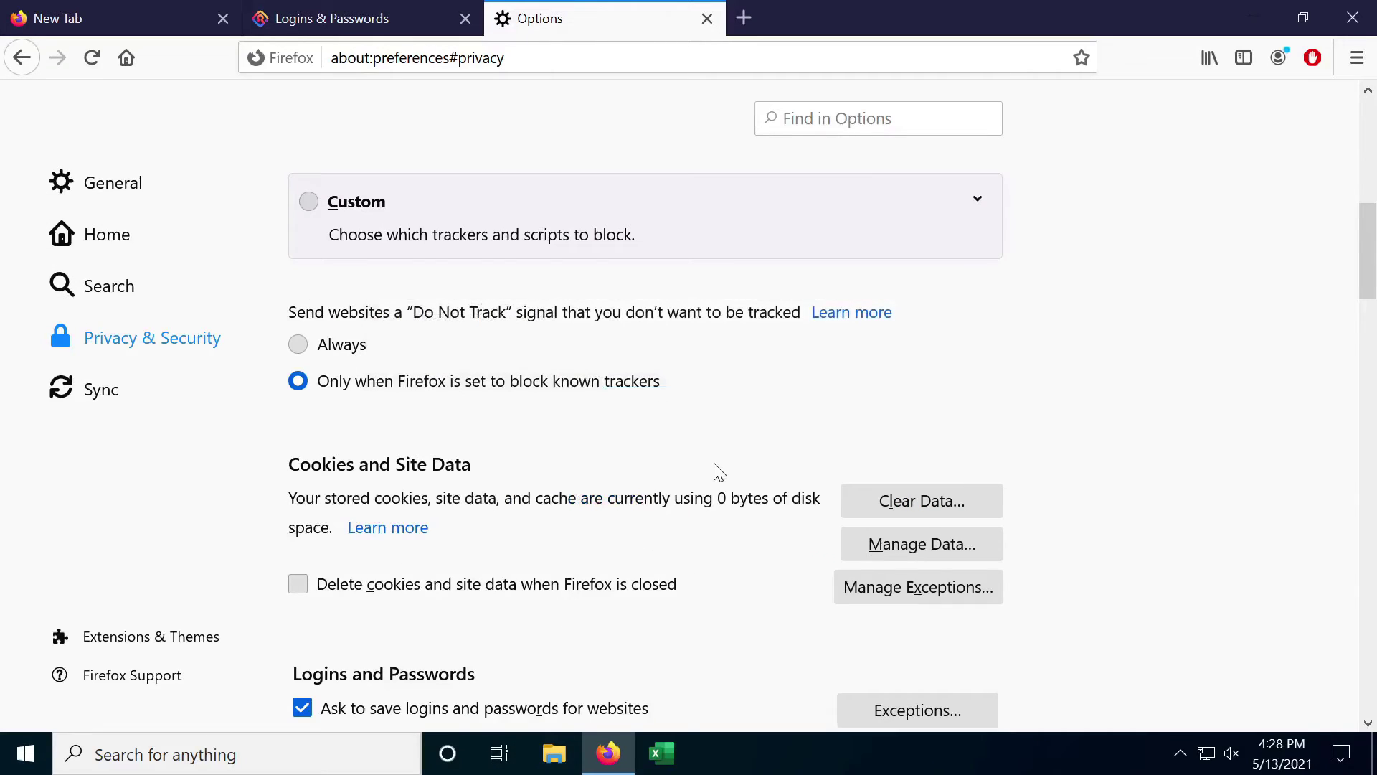
# Clear the Firefox history with the time range Everything, including Site Preferences and Offline Website Data
pyautogui.scroll(-10, 717, 470)
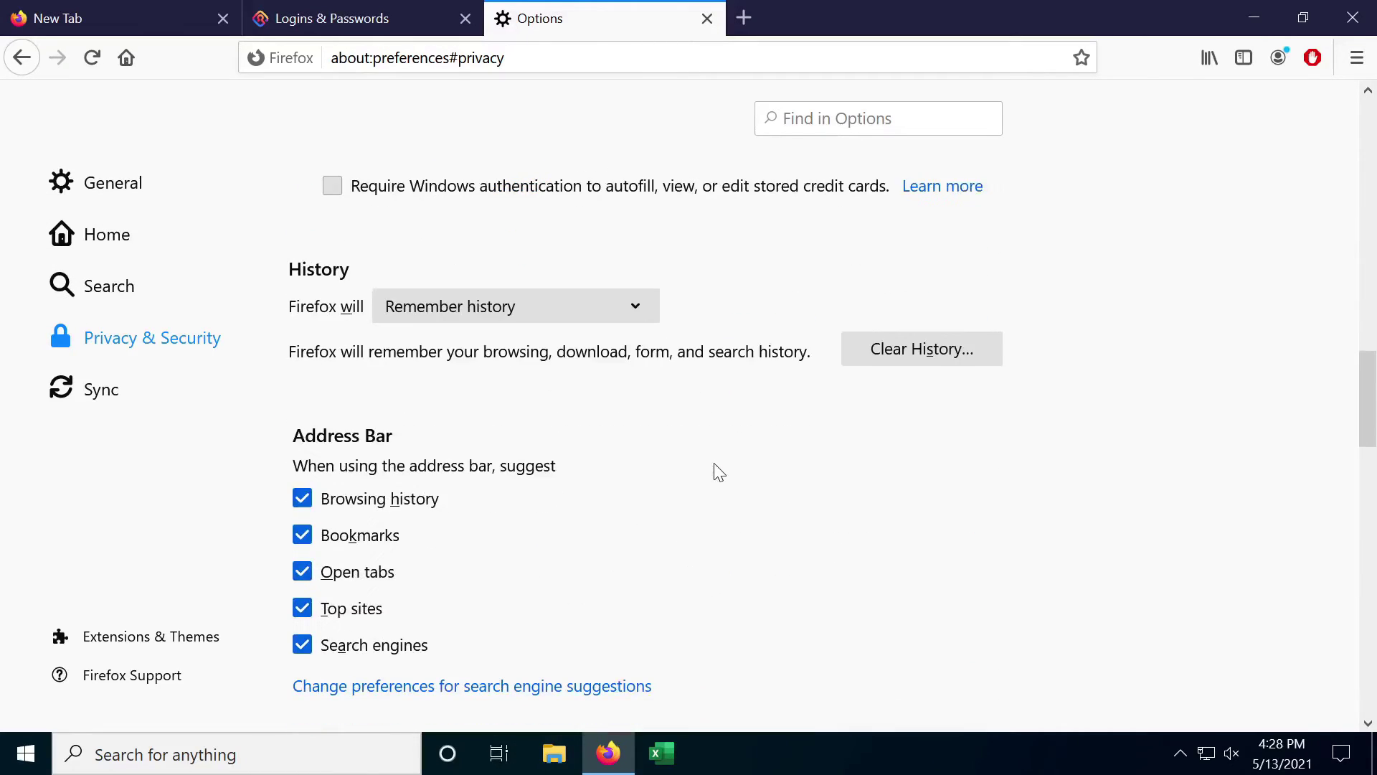
pyautogui.click(911, 347)
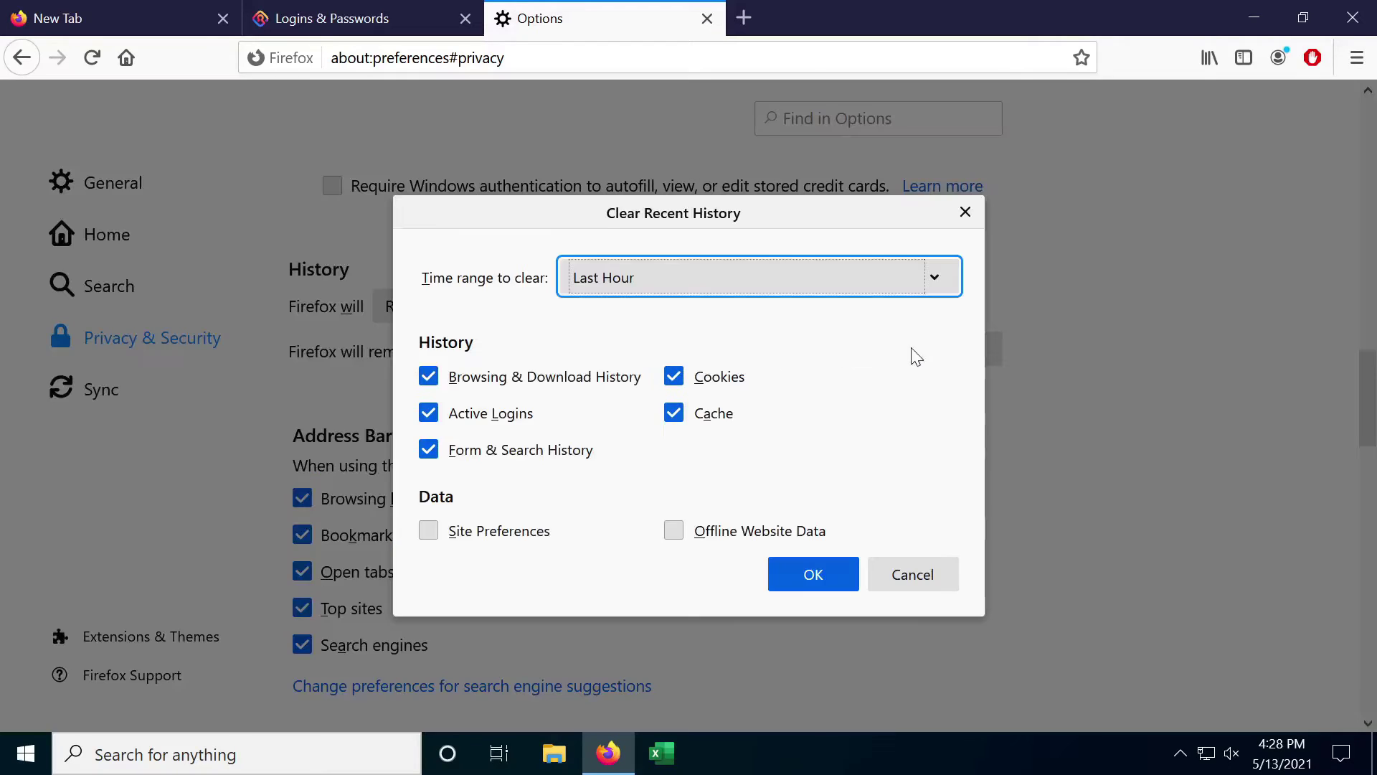
pyautogui.click(679, 278)
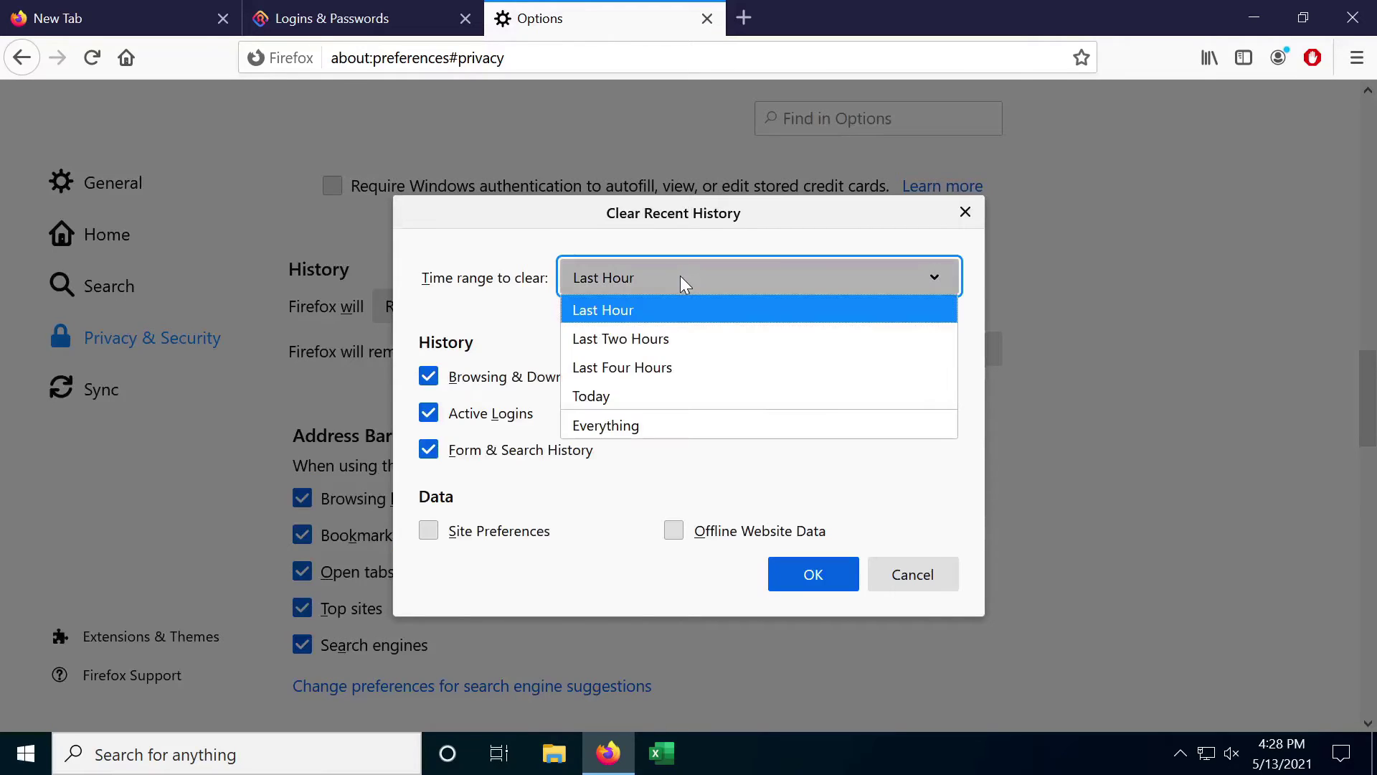
pyautogui.click(631, 426)
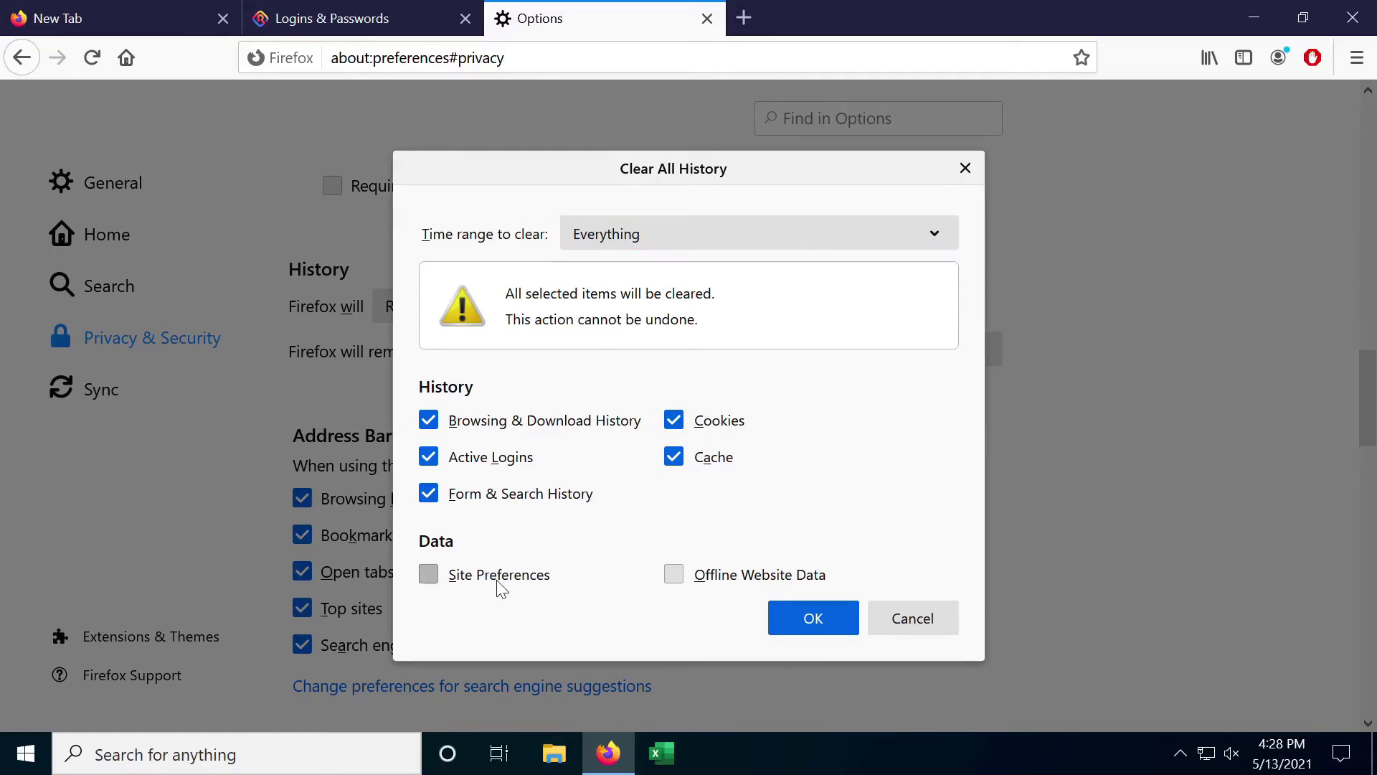
pyautogui.click(498, 577)
pyautogui.click(733, 578)
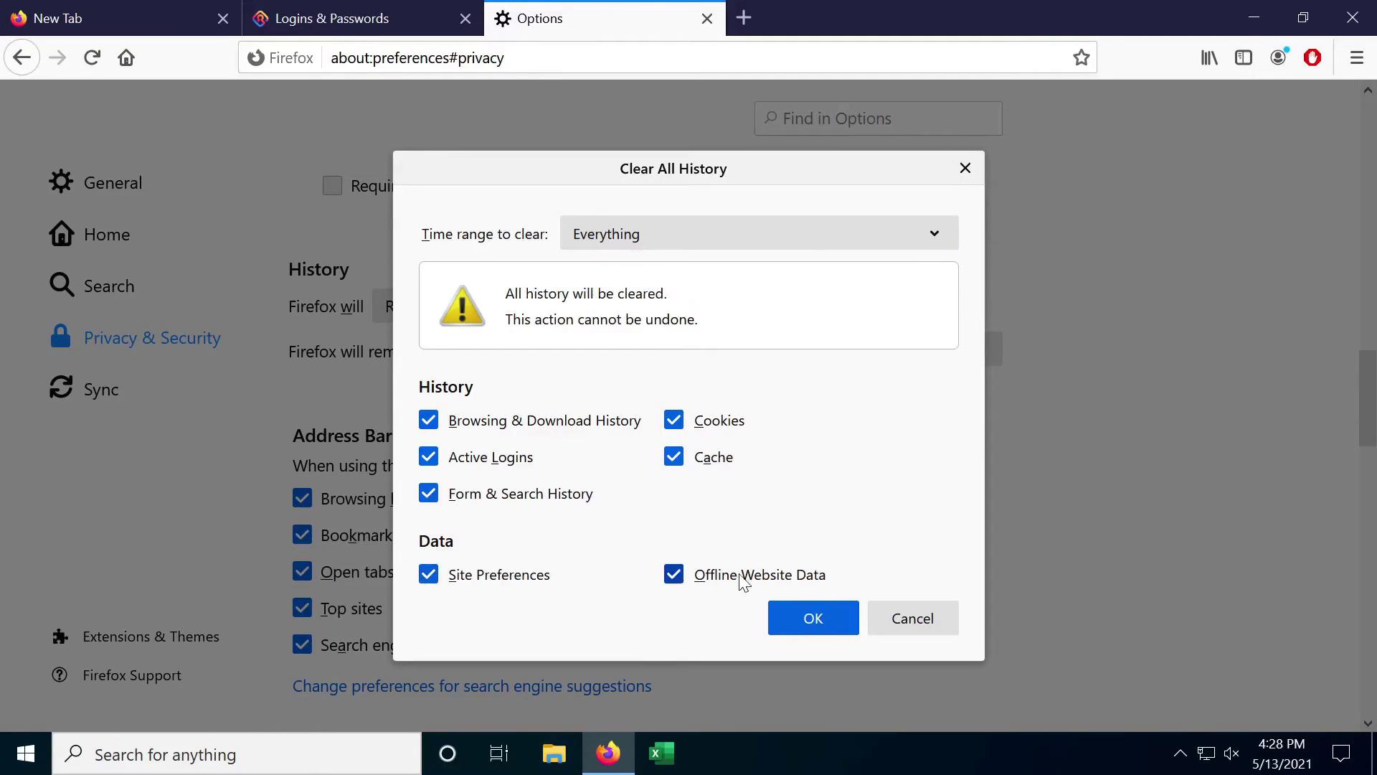
pyautogui.click(812, 619)
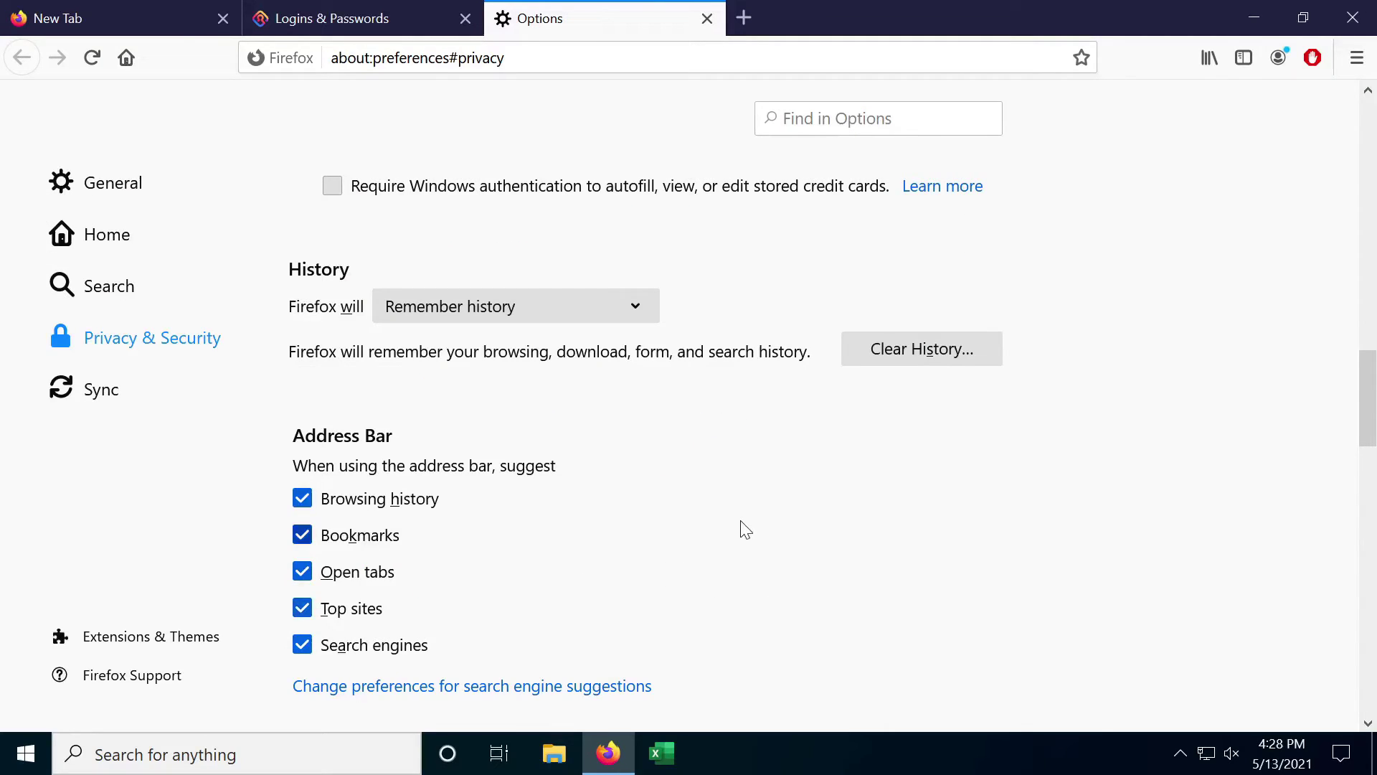
# Close Firefox and open Microsoft Edge
pyautogui.hotkey('alt', 'F4')
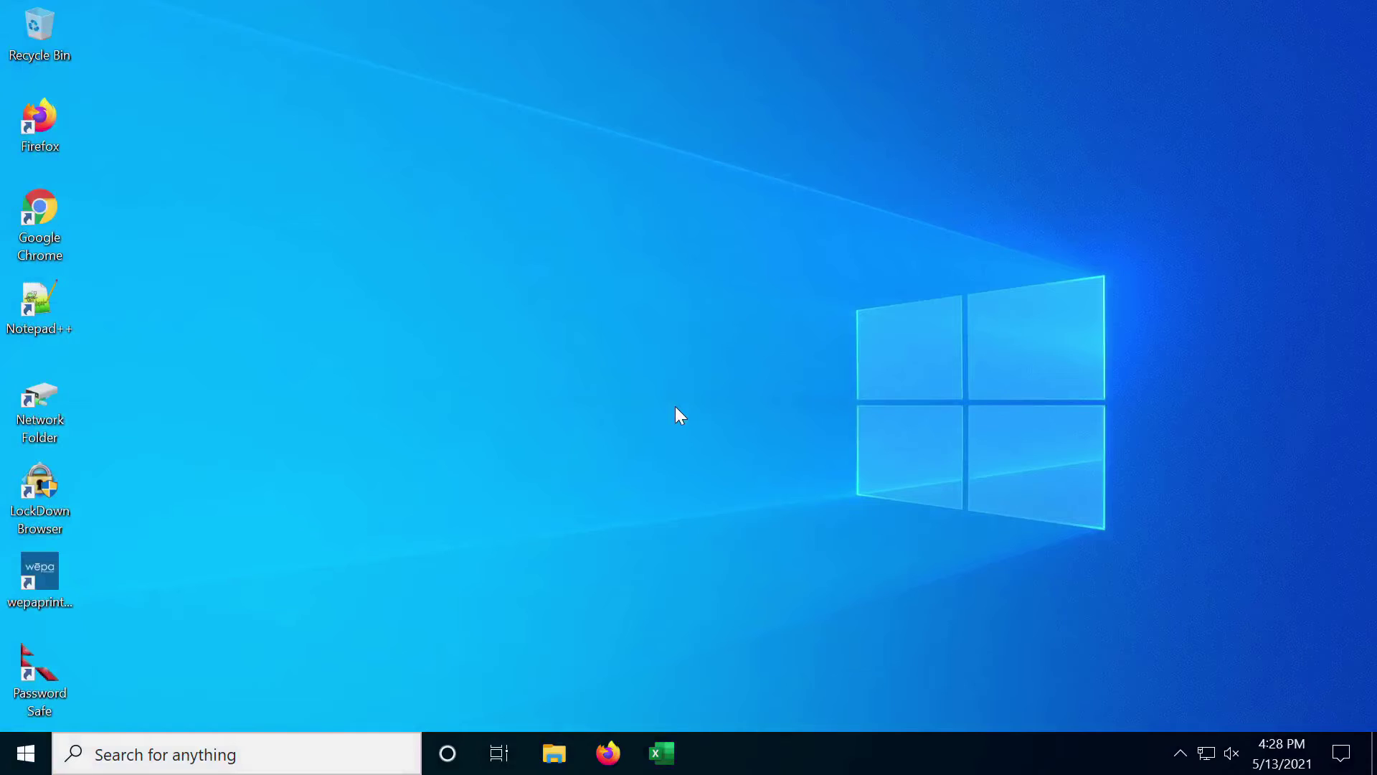
pyautogui.press('super')
pyautogui.write('edge')
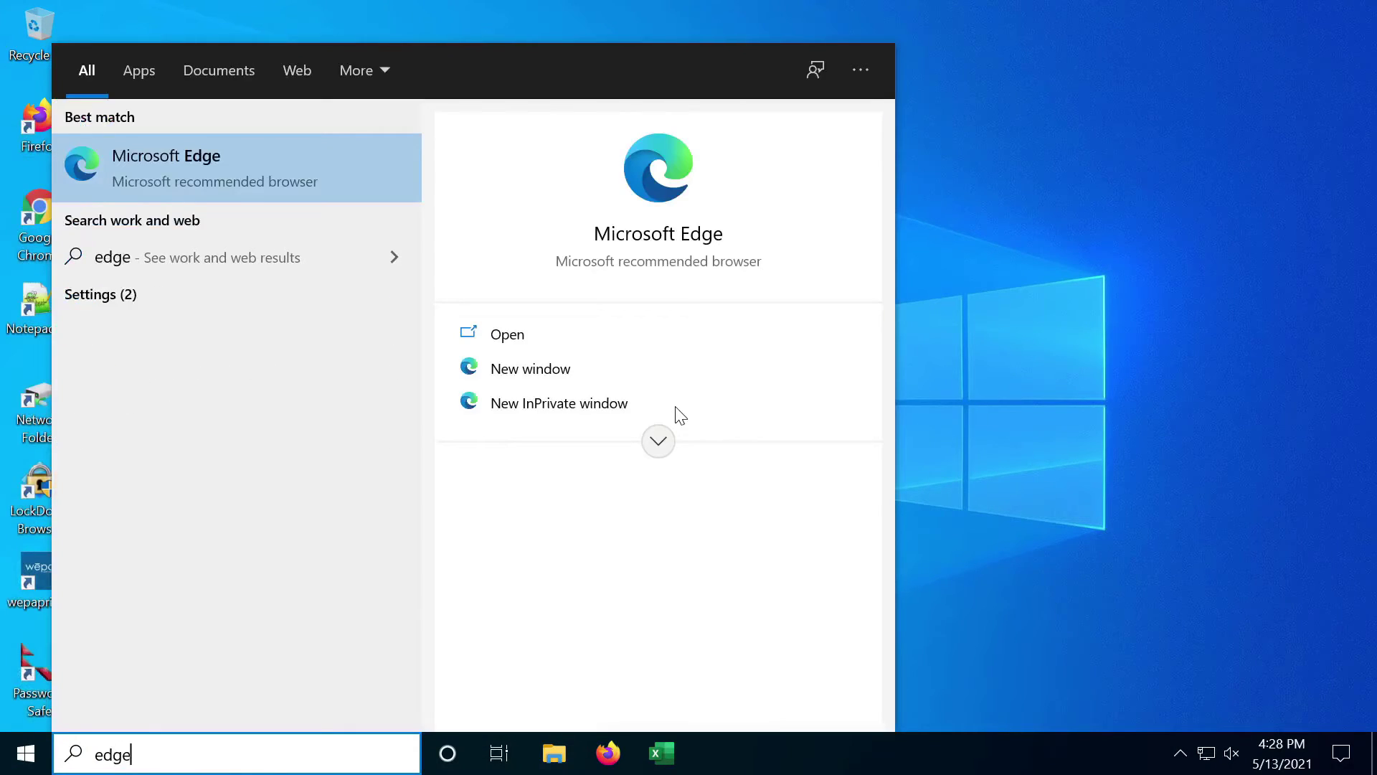
pyautogui.press('Return')
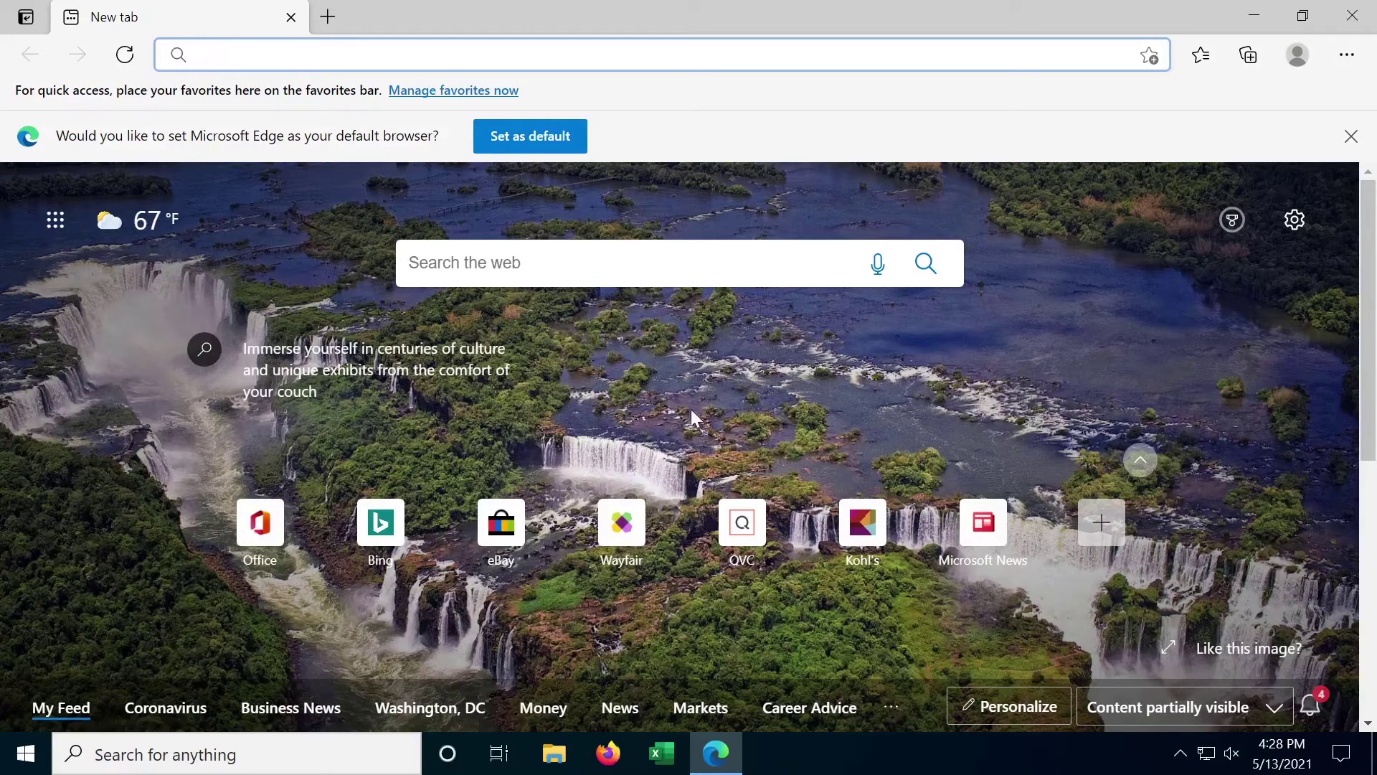
# Clear the browsing data for All time, including browsing history, cookies, cached files, passwords, autofill form data and site permissions
pyautogui.click(1349, 58)
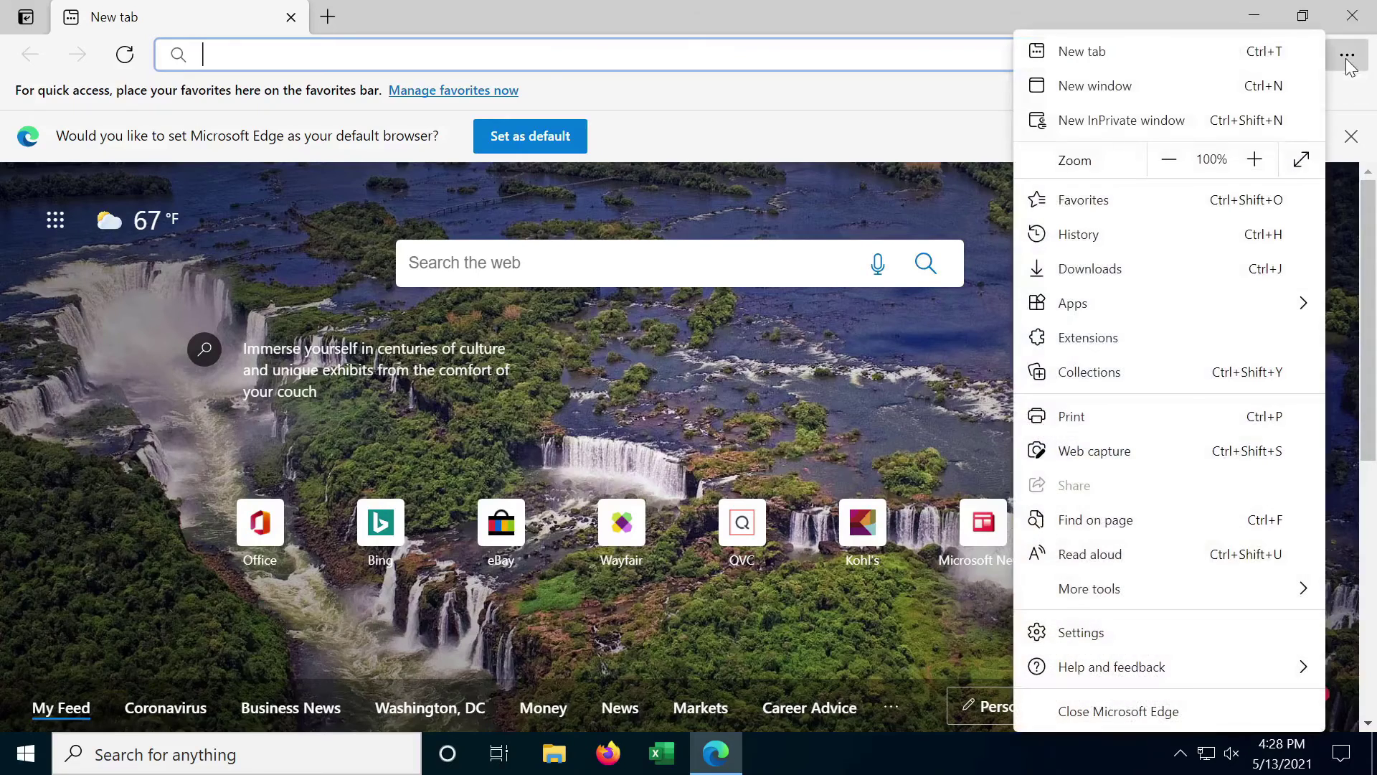
pyautogui.click(1164, 234)
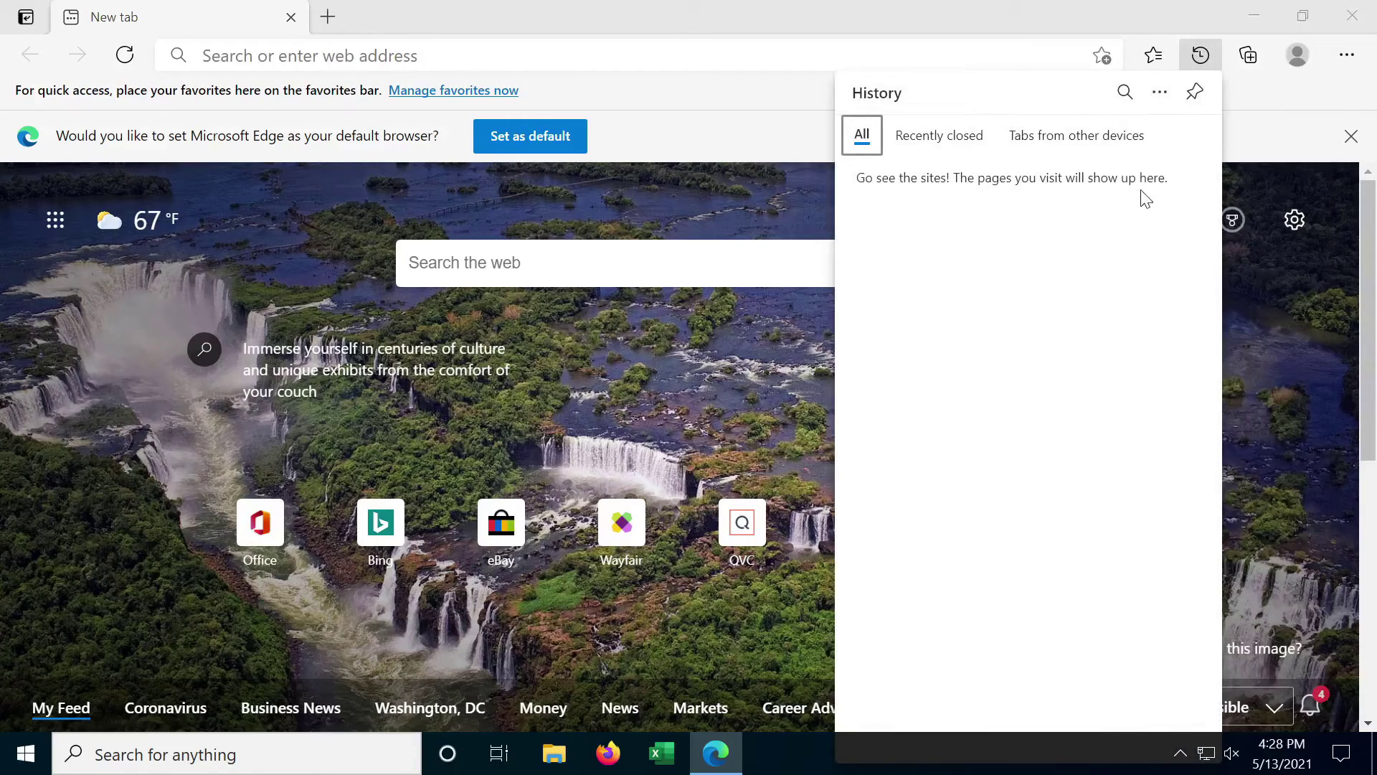
pyautogui.click(1158, 93)
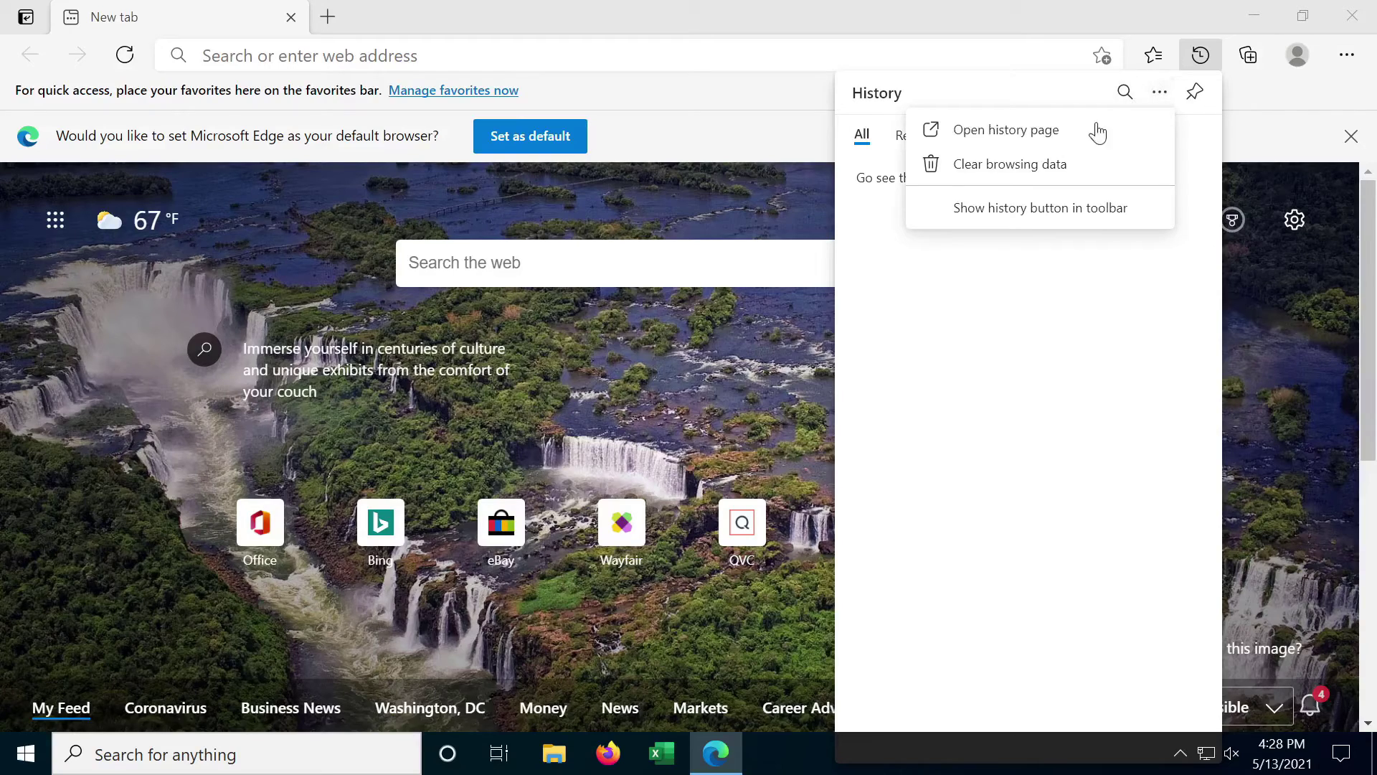
pyautogui.click(1049, 166)
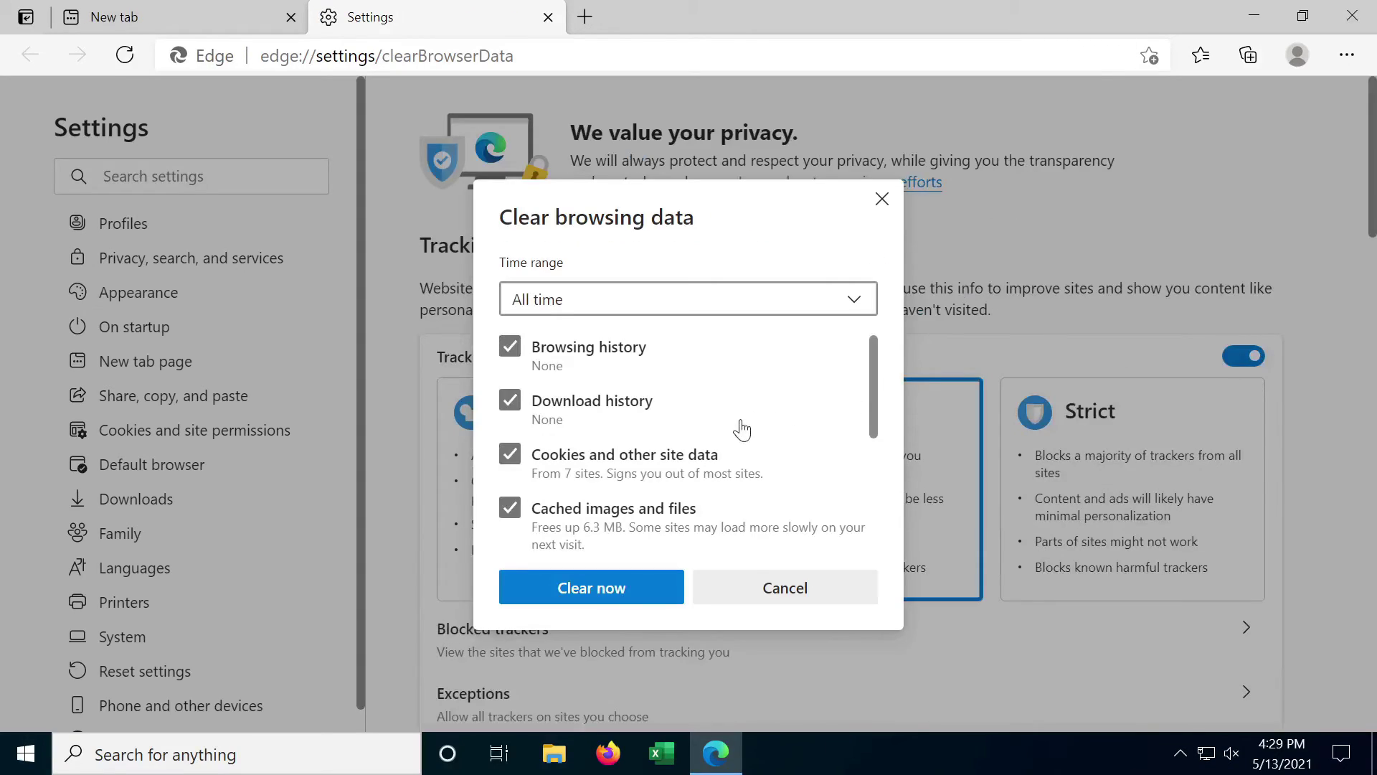
pyautogui.scroll(-1, 741, 429)
pyautogui.scroll(-3, 741, 428)
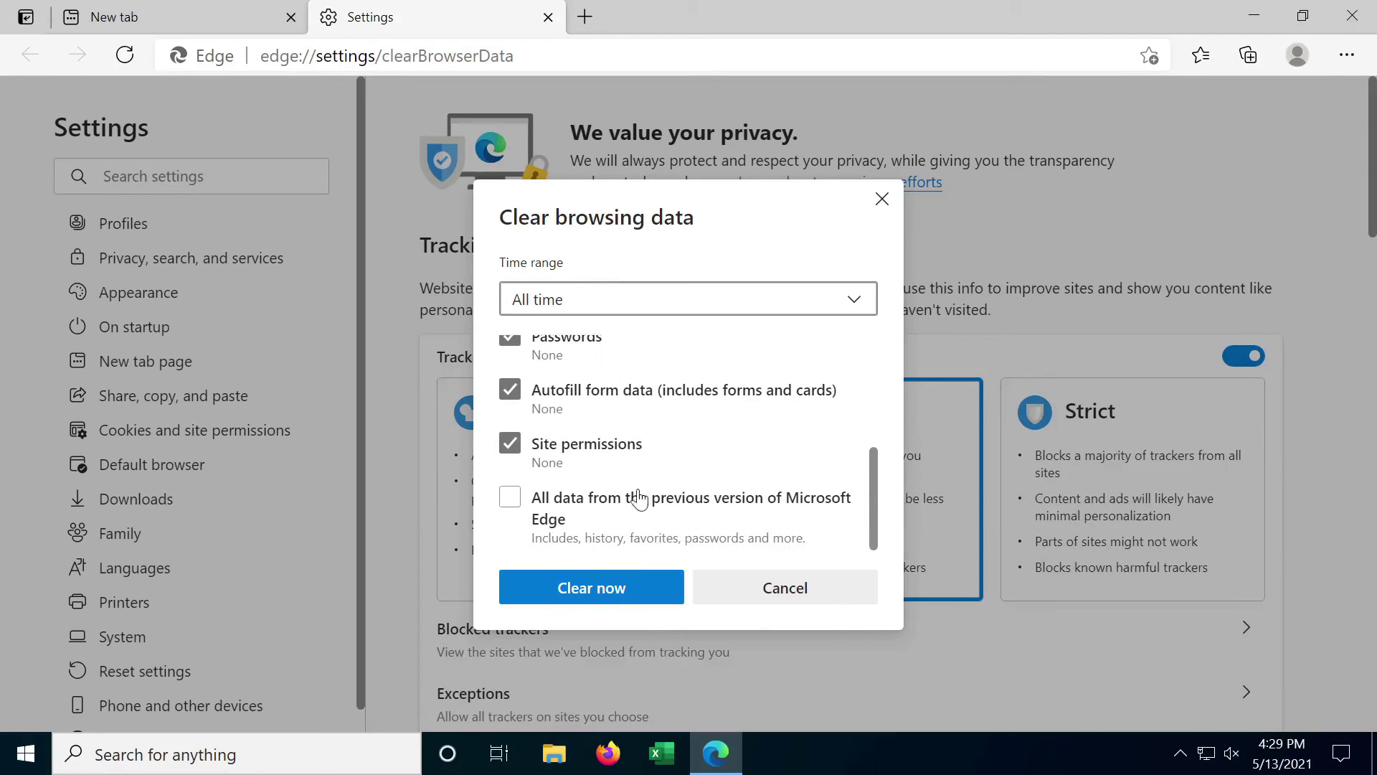
pyautogui.click(584, 309)
pyautogui.click(574, 477)
pyautogui.click(590, 589)
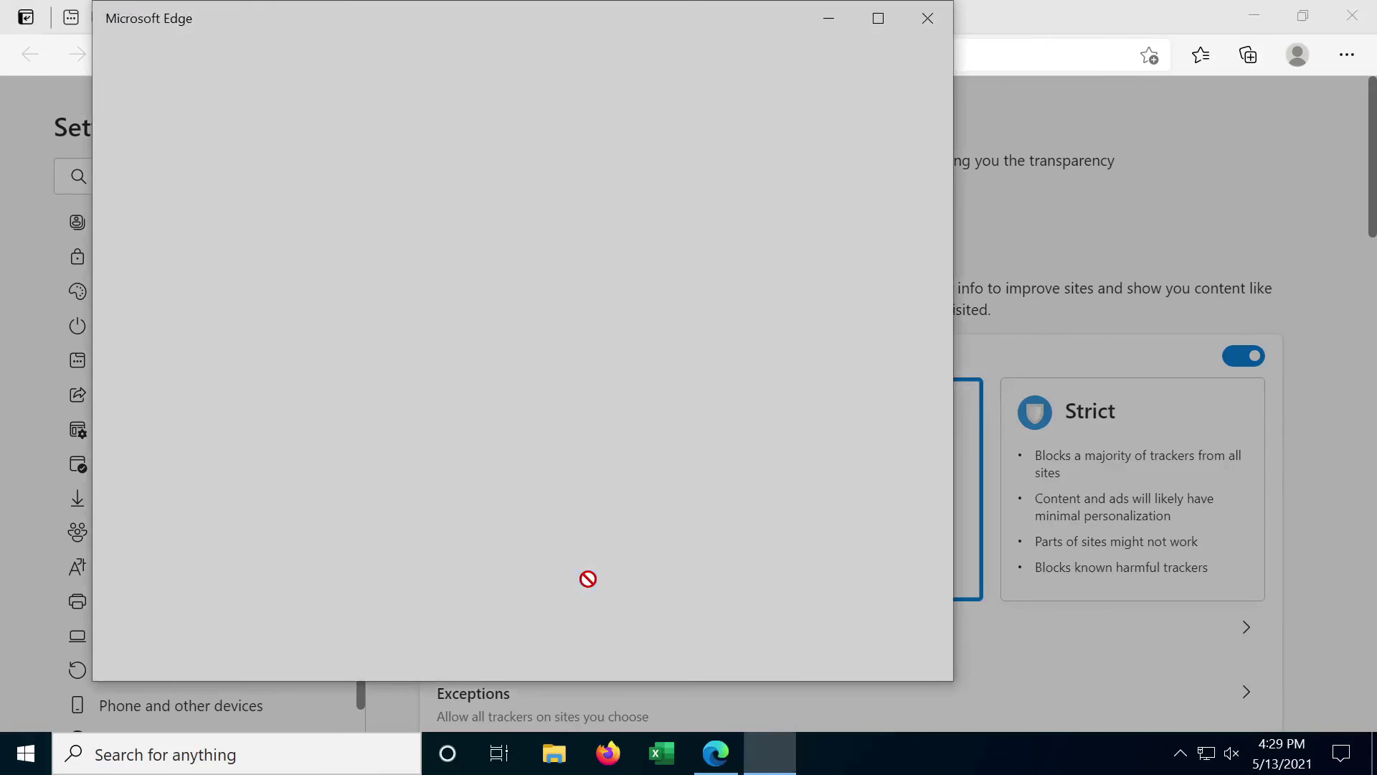